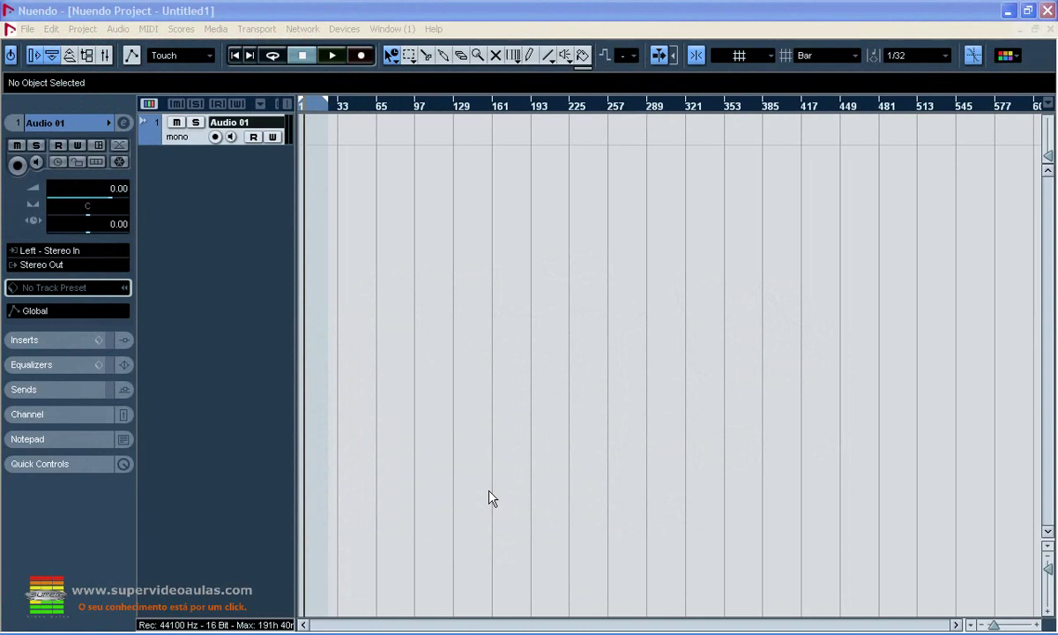
- Show the Transport panel over the project window
key(F2)
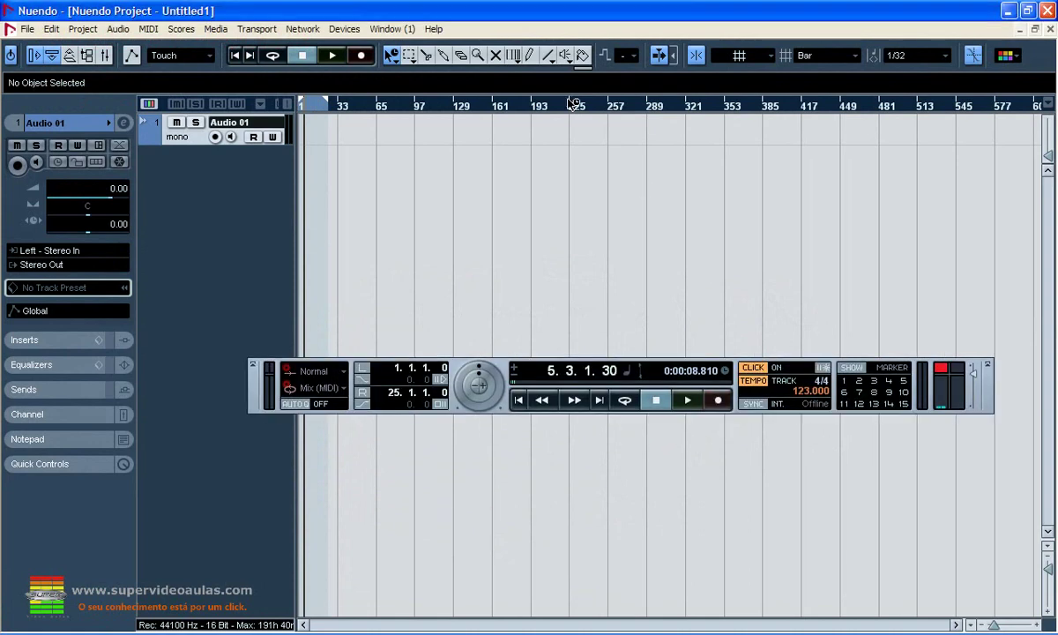
click(255, 29)
mouse_move(302, 29)
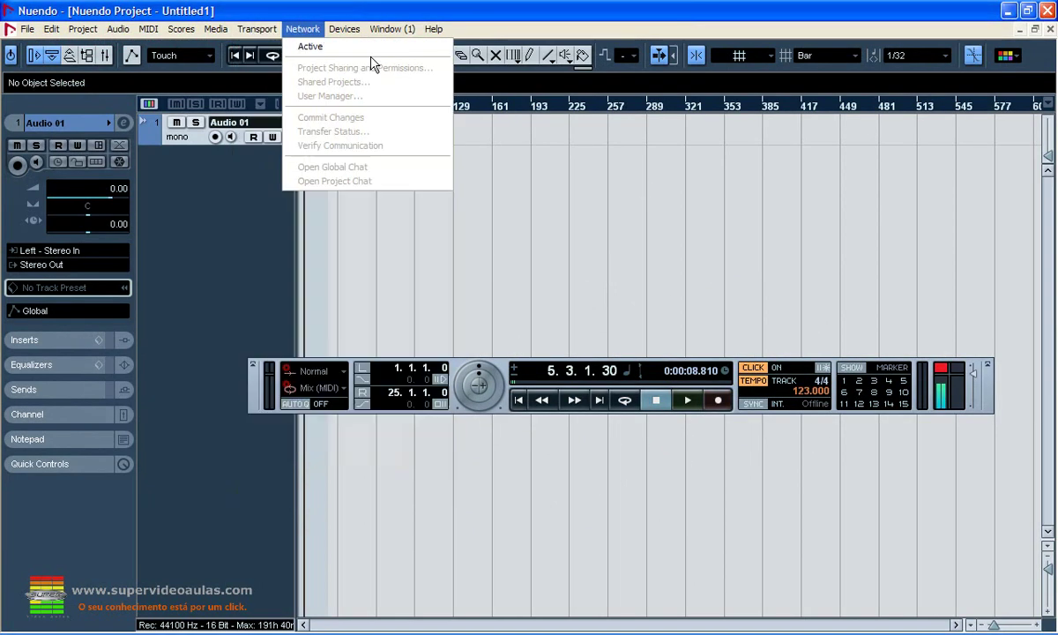
click(595, 339)
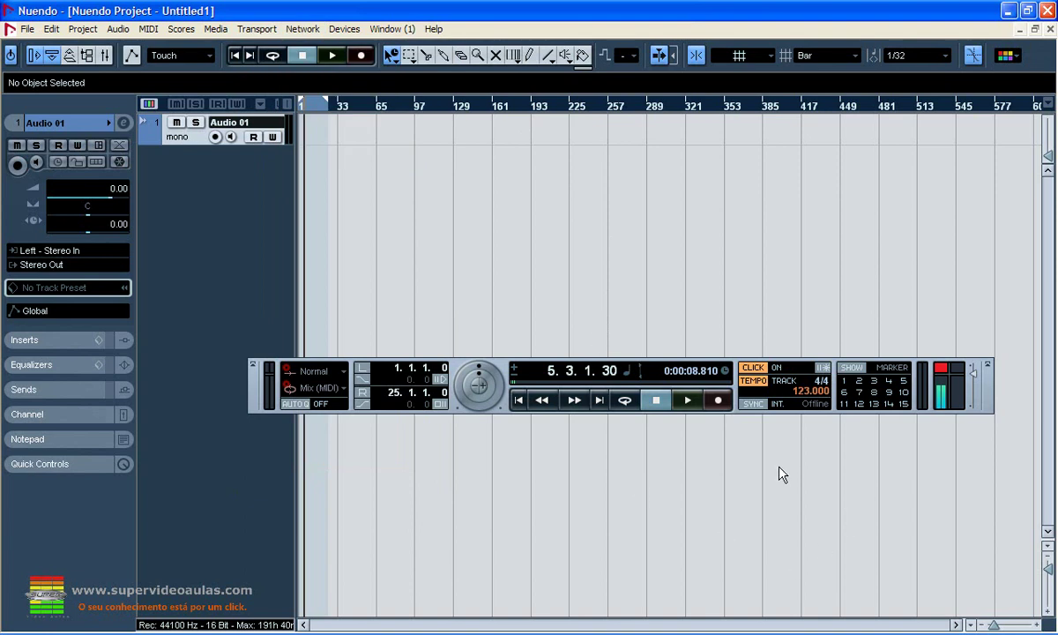
- Switch the project tempo from track mode to fixed mode
click(754, 381)
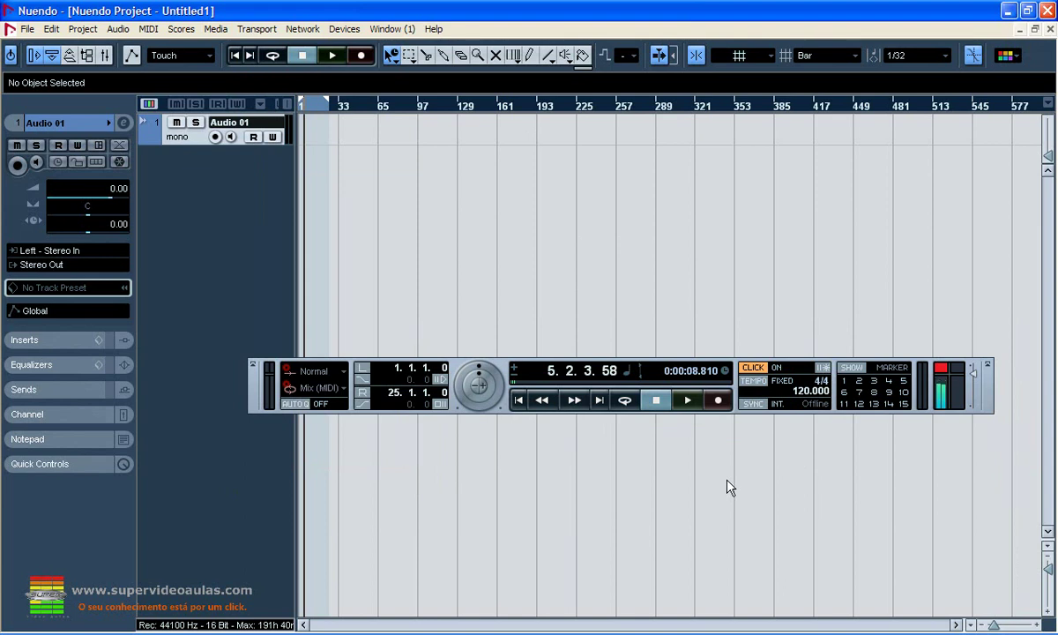
key(t)
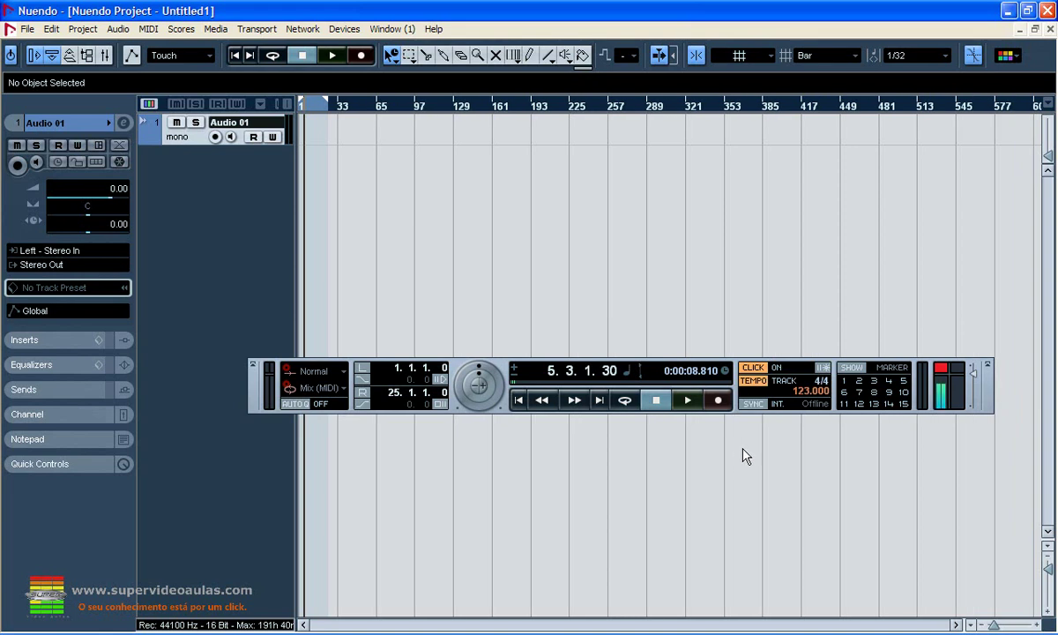
click(763, 382)
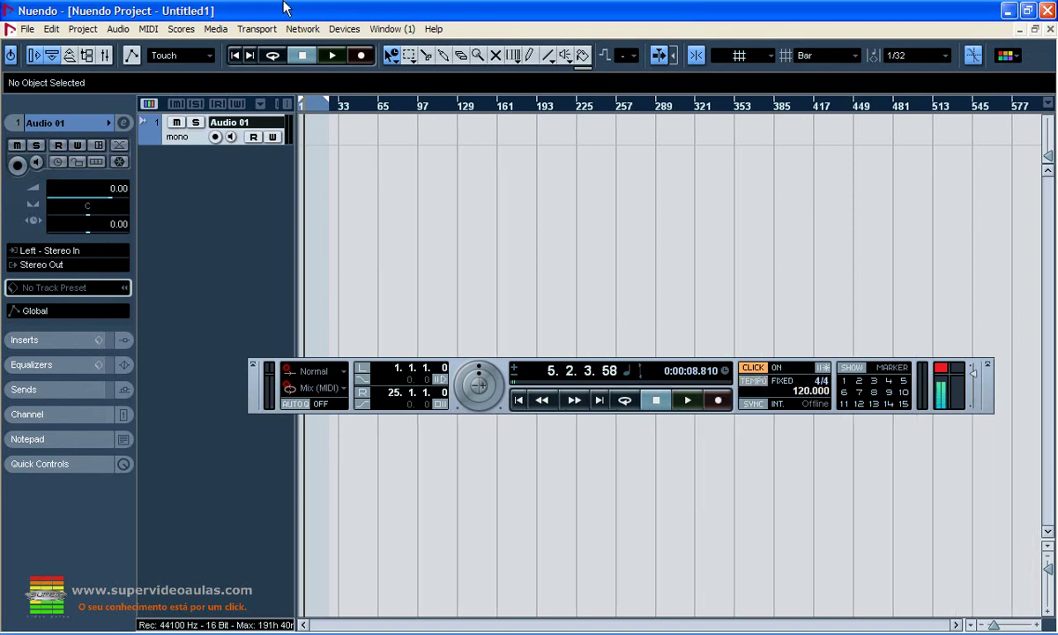
- Open the Tempo Track editor and briefly play the metronome click at the fixed tempo
click(85, 30)
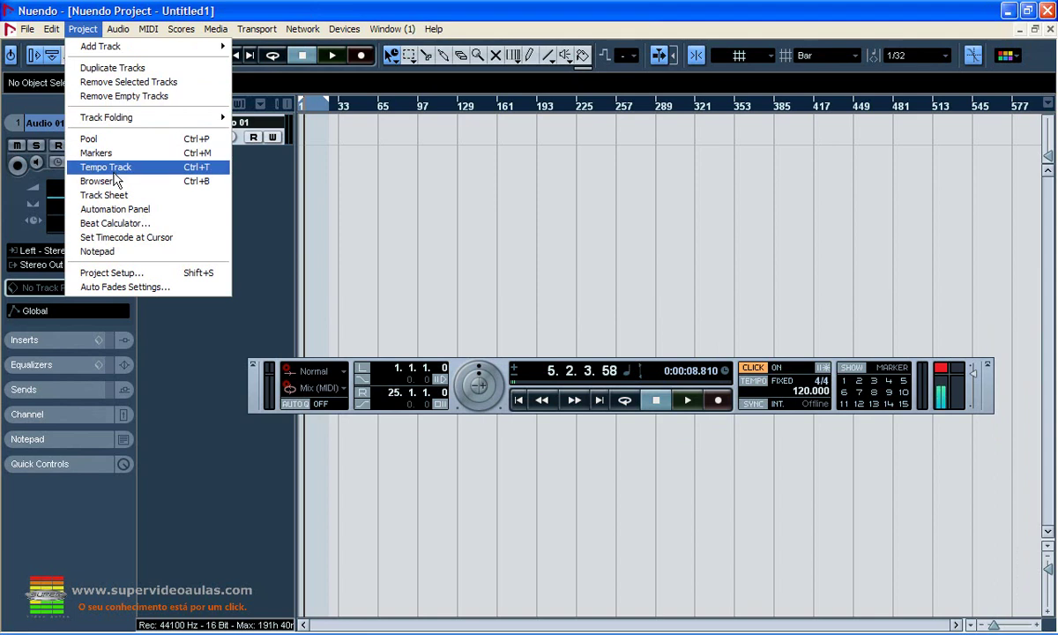
click(110, 167)
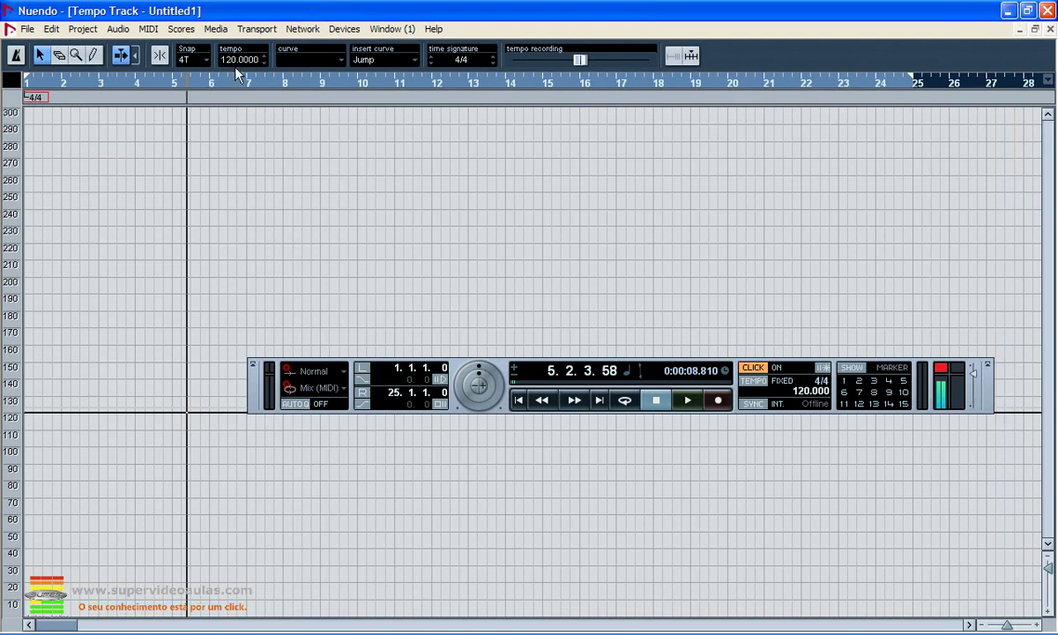
click(686, 403)
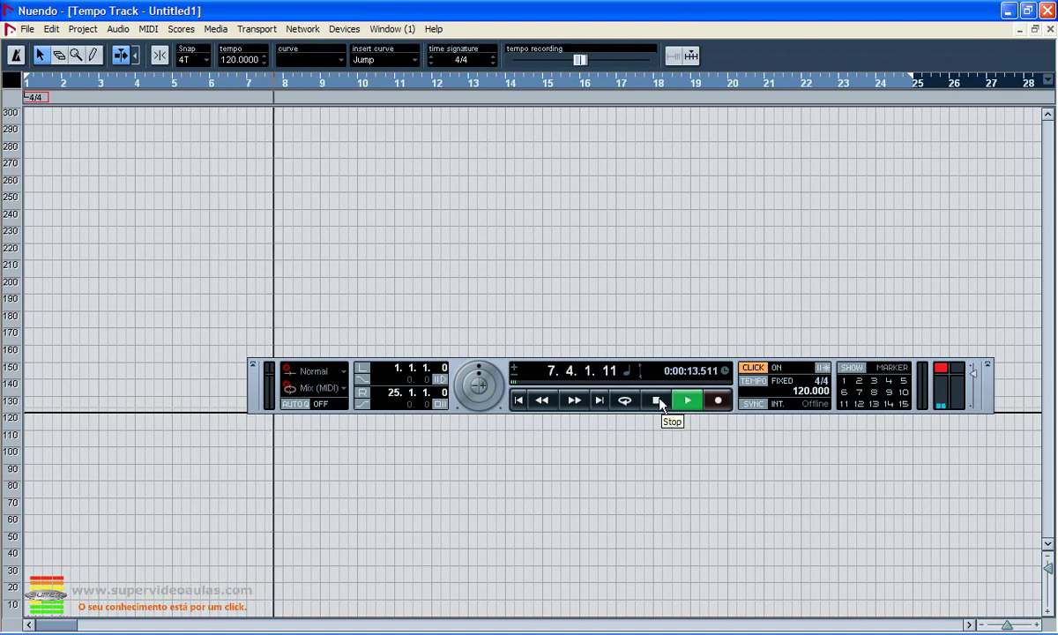
click(657, 401)
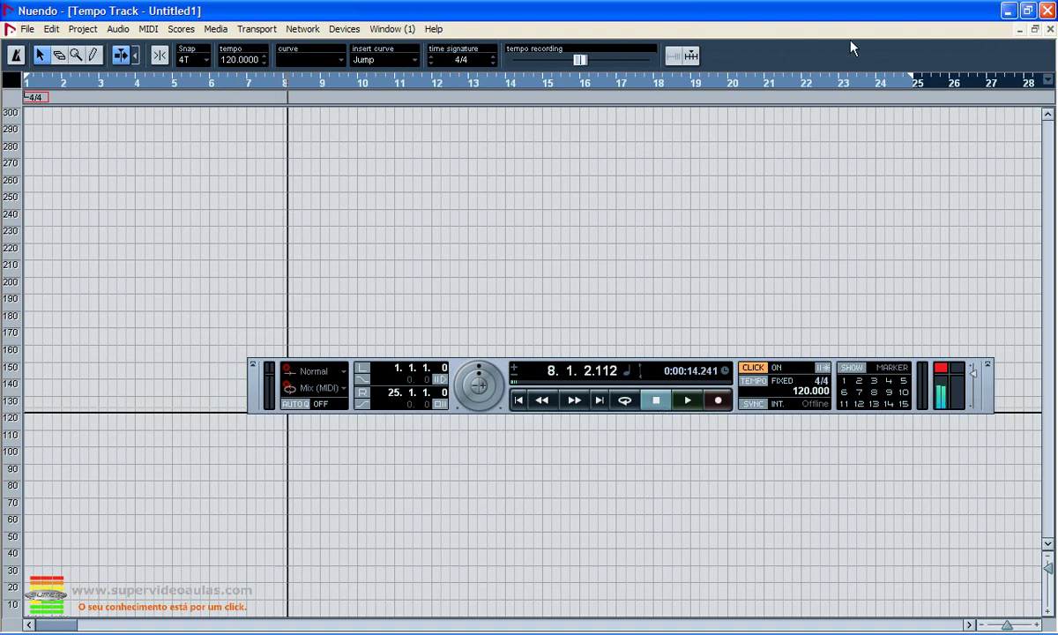
- Set the fixed tempo to 140 BPM and play the click briefly to hear it
click(238, 61)
text(140)
key(Return)
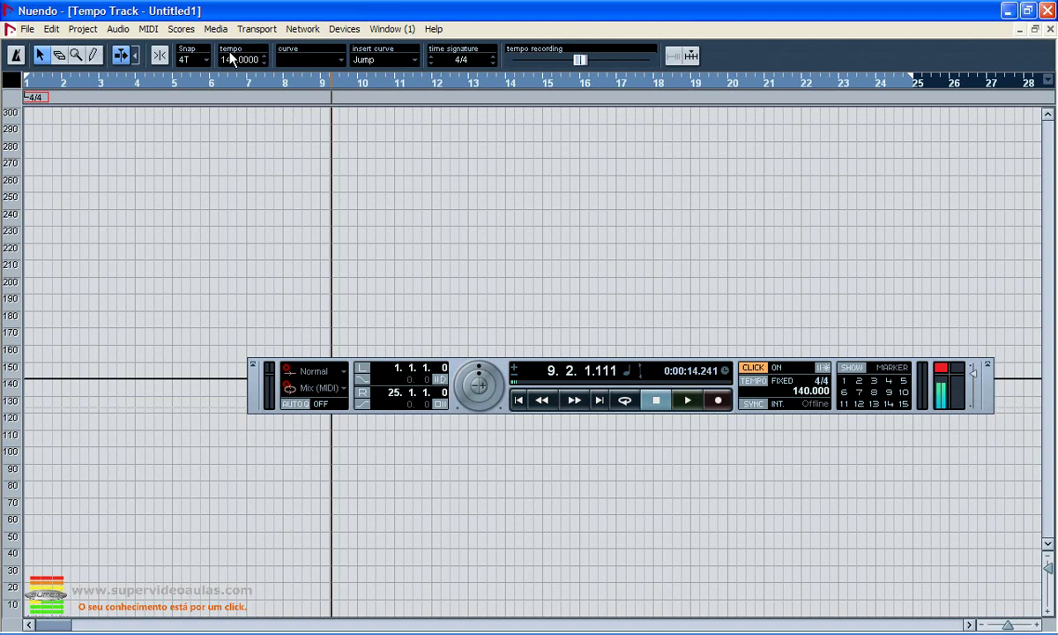
key(space)
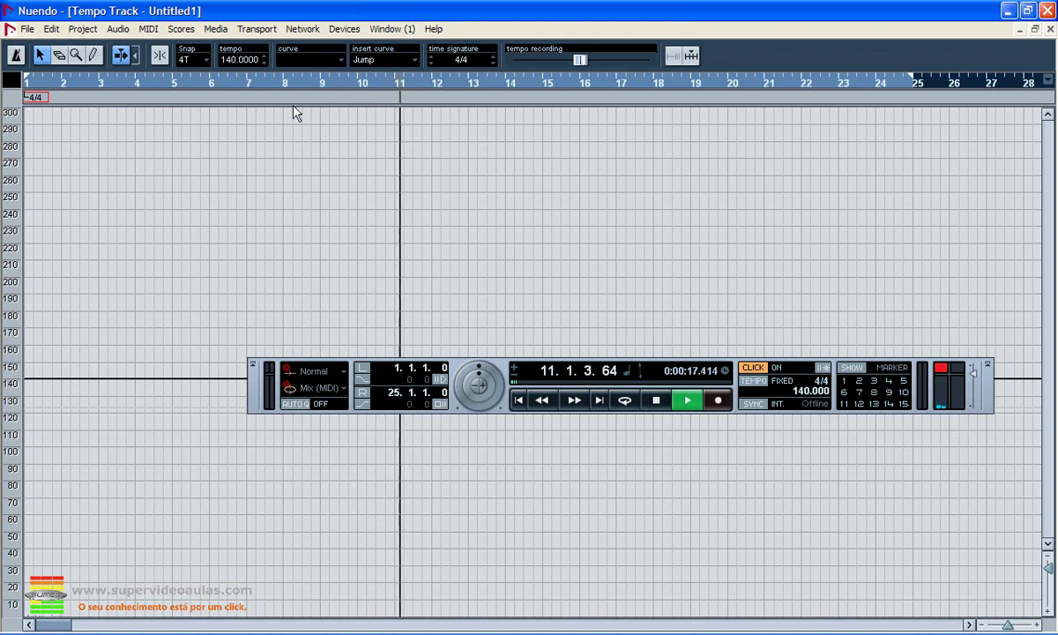
key(space)
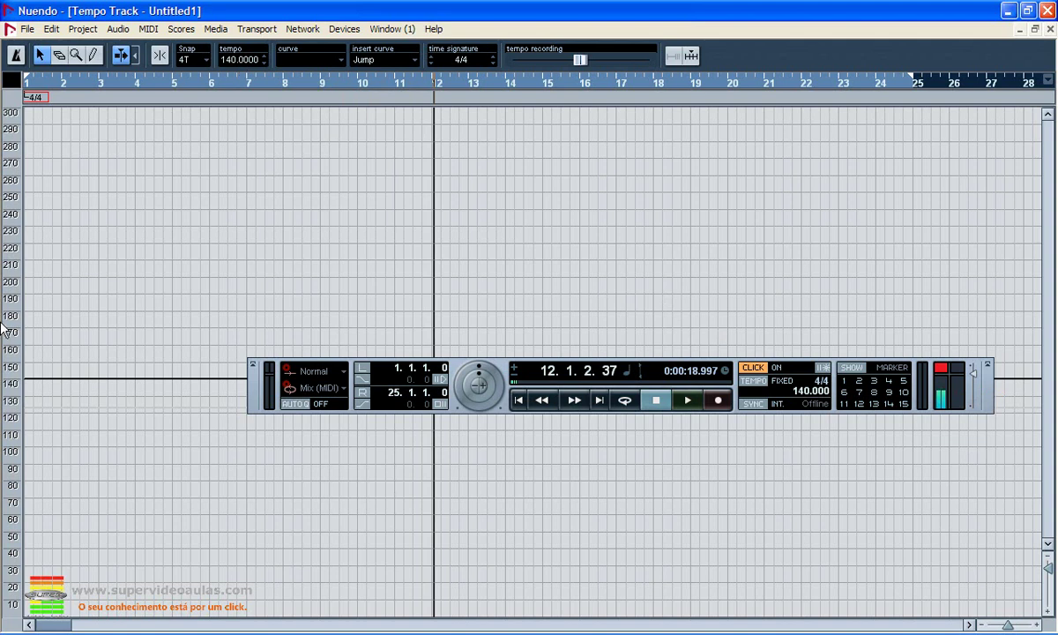
- Switch the tempo to track mode and move the Transport panel clear of the tempo curve
drag(248, 412, 156, 469)
click(645, 438)
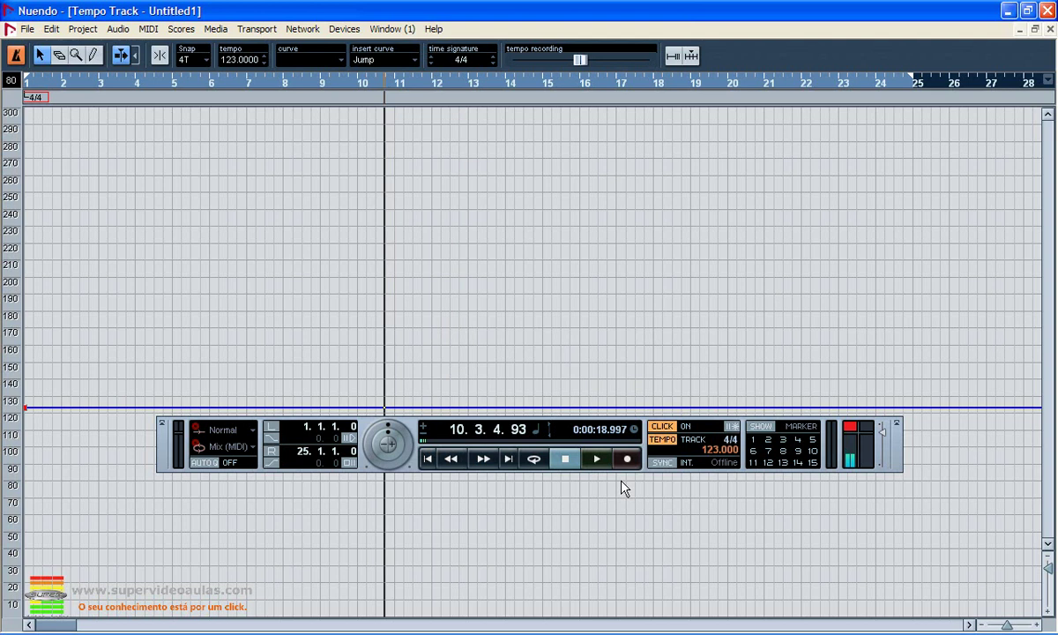
drag(180, 432, 384, 569)
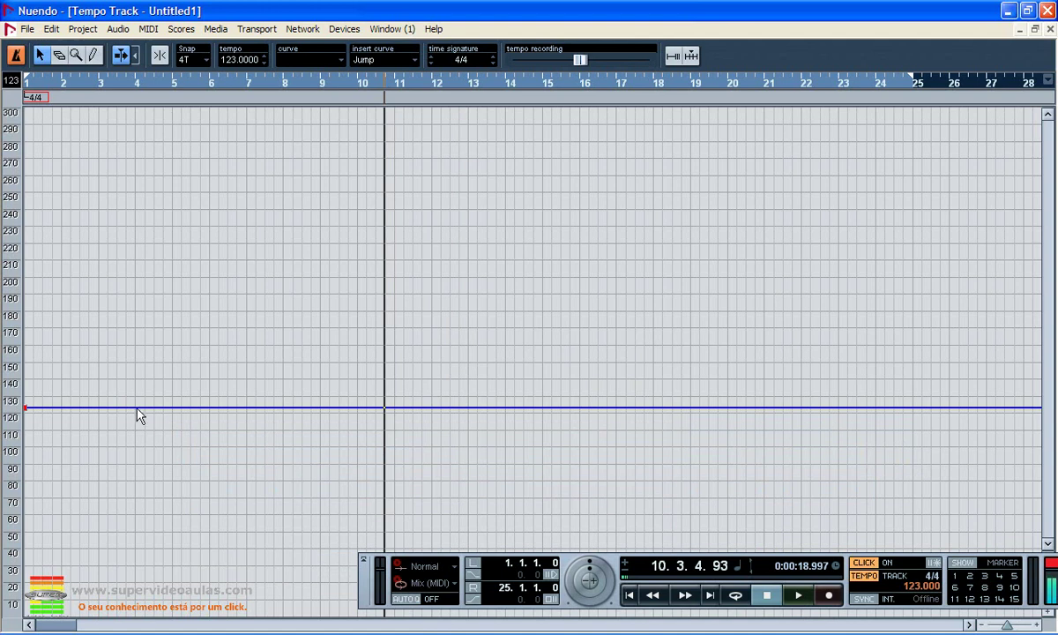
- Move the first tempo point at bar 1 to 159 BPM
drag(137, 408, 38, 367)
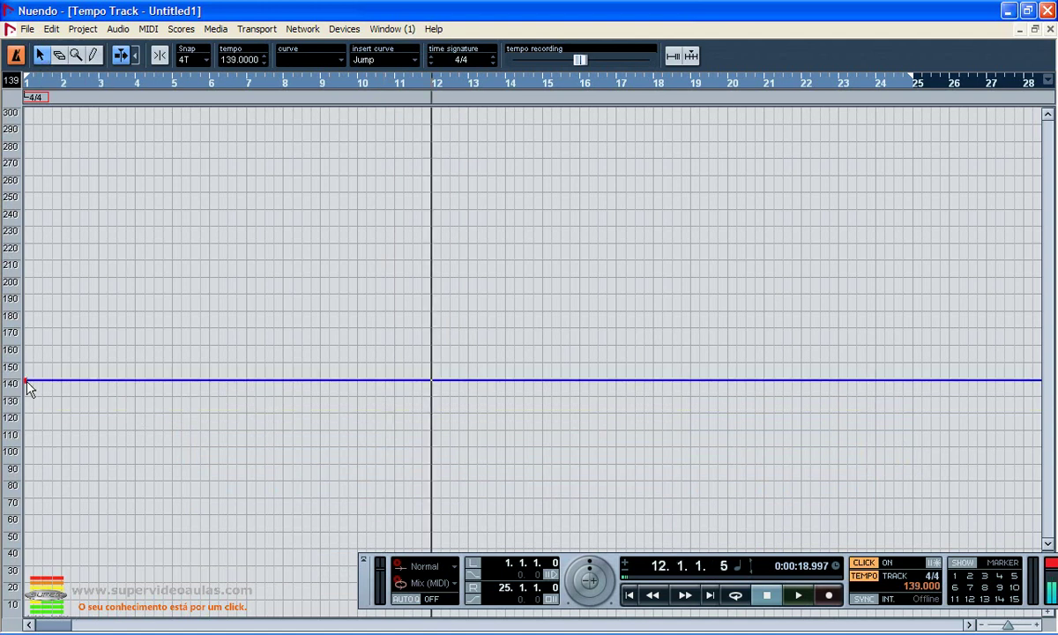
drag(27, 384, 27, 328)
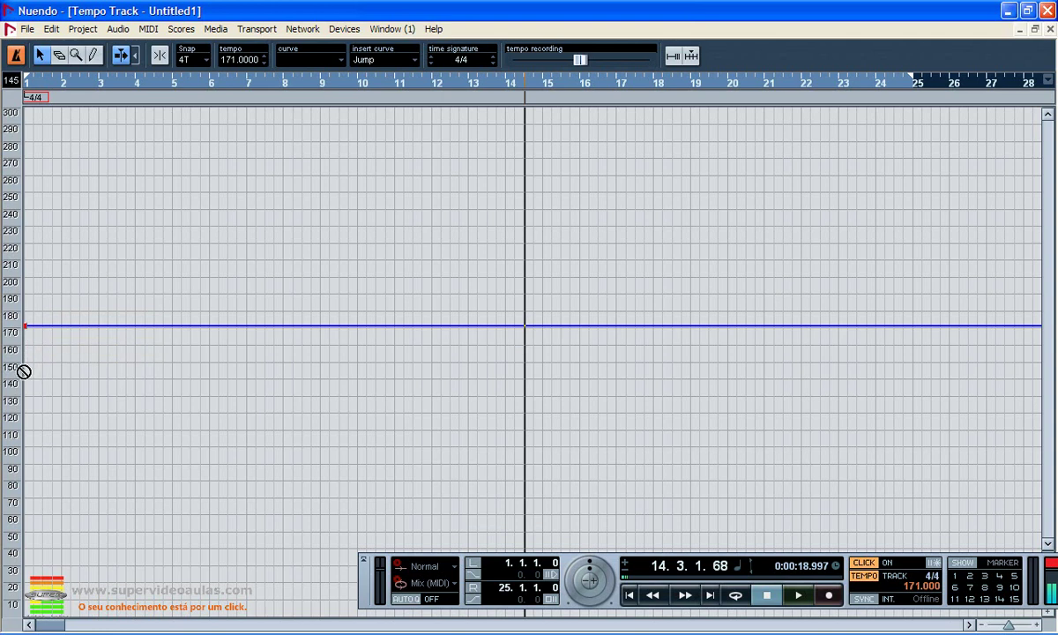
drag(29, 334, 33, 353)
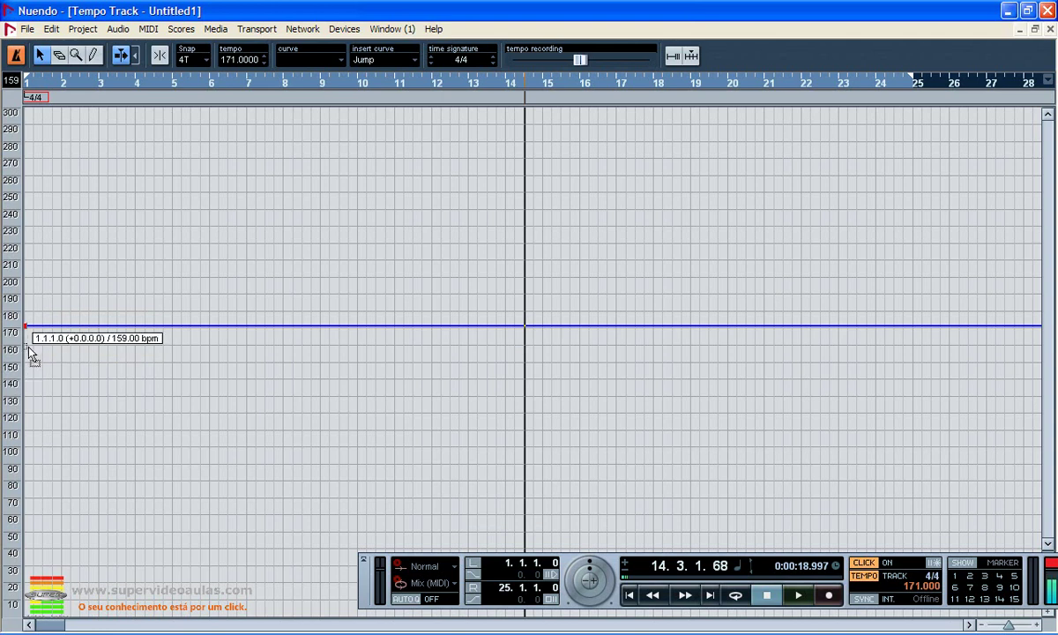
click(228, 59)
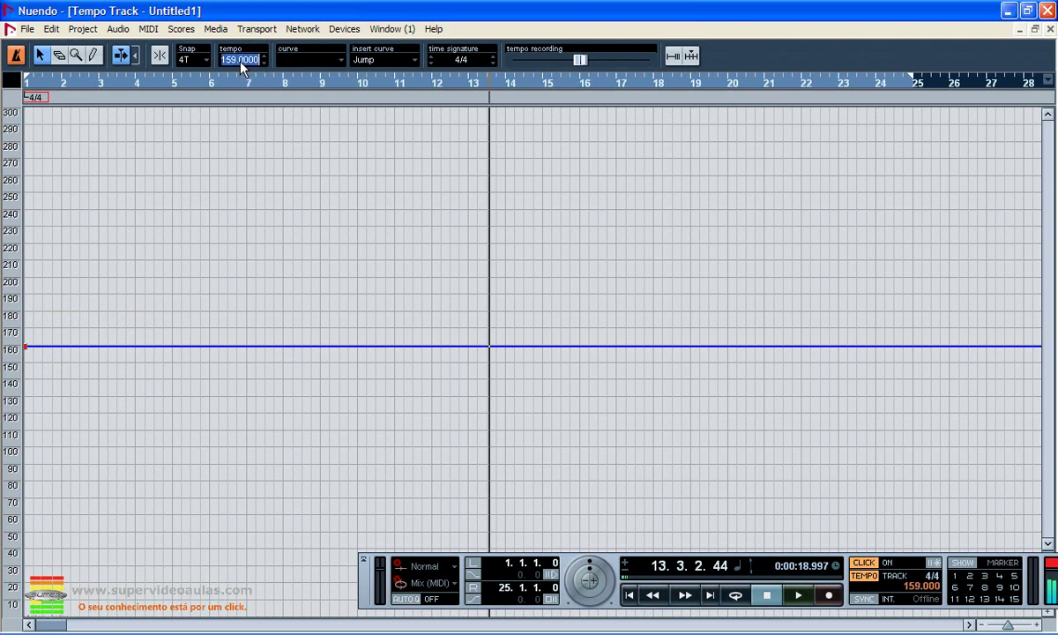
click(137, 297)
- Draw a second tempo point at bar 2 and lower it to 138 BPM
click(92, 56)
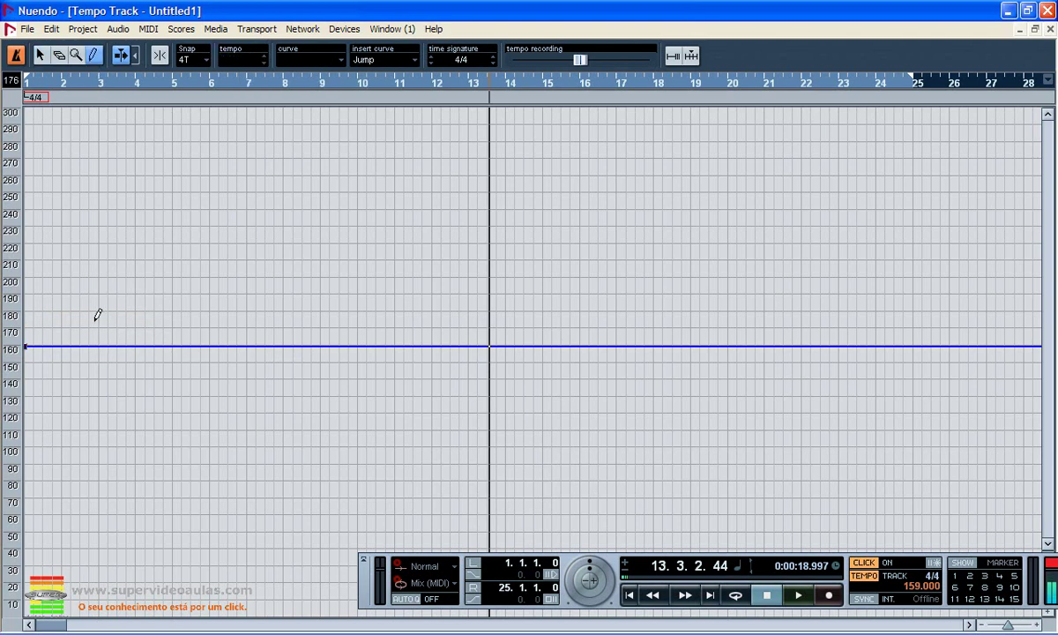
click(62, 345)
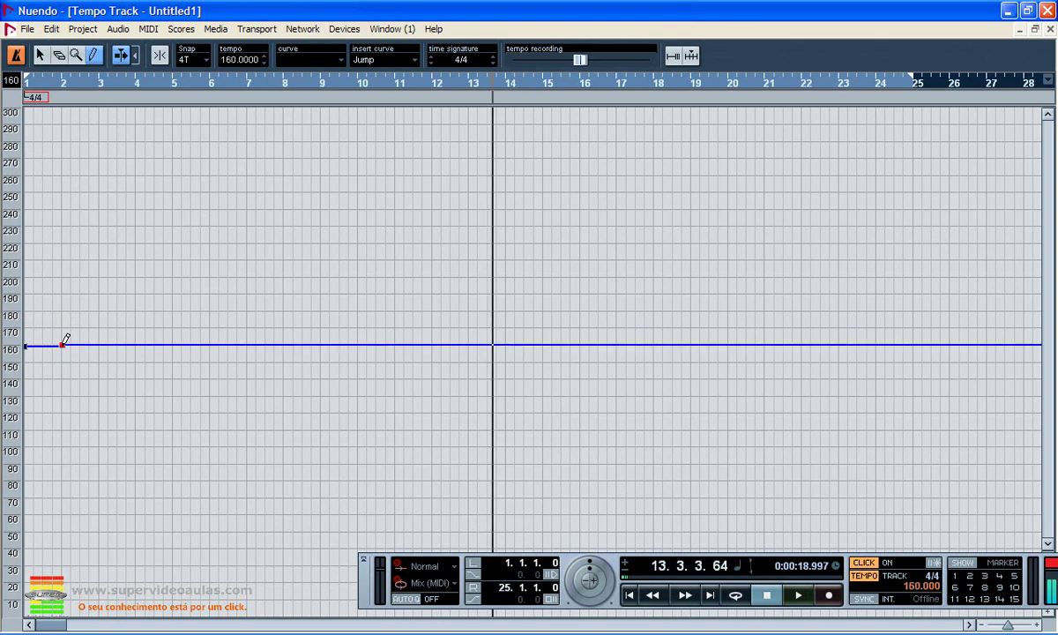
click(39, 55)
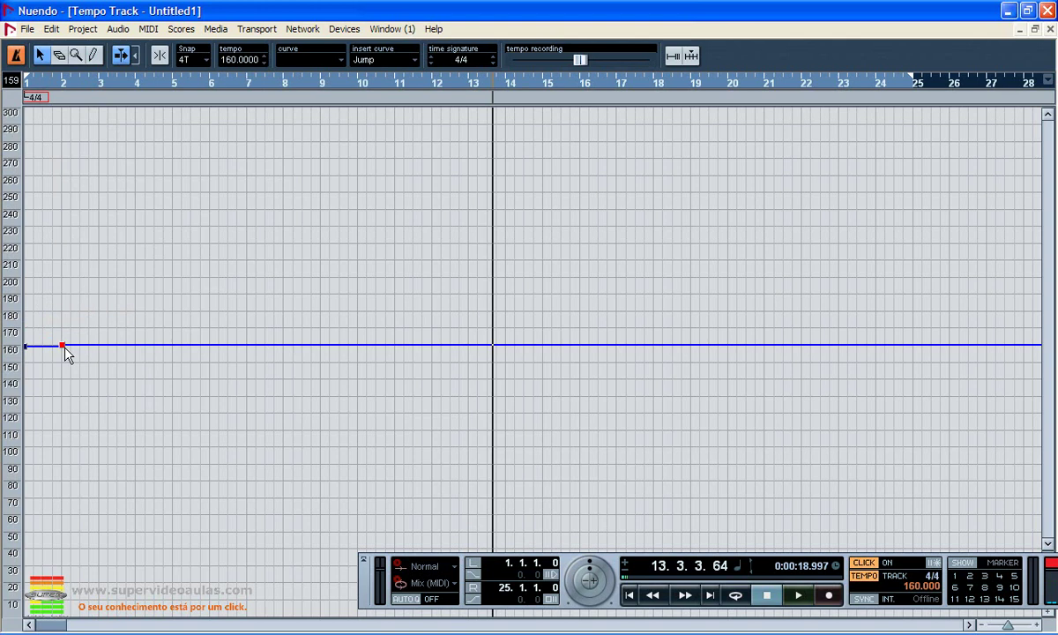
drag(64, 348, 63, 381)
- Draw a 150 BPM tempo point near bar 3 and play the tempo changes from near the start of bar 1
click(48, 84)
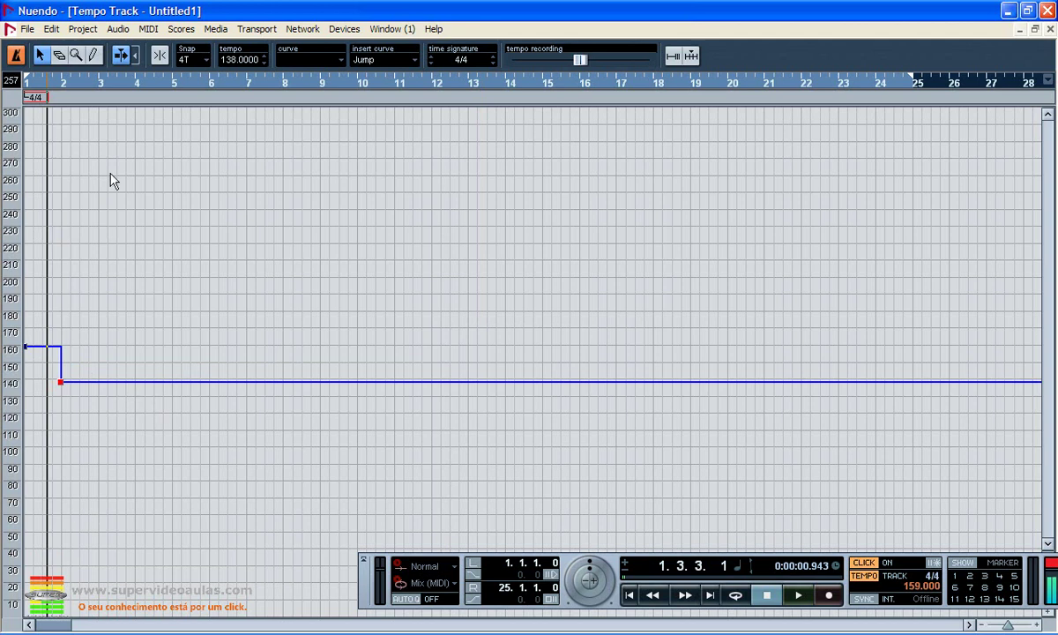
click(93, 54)
click(96, 363)
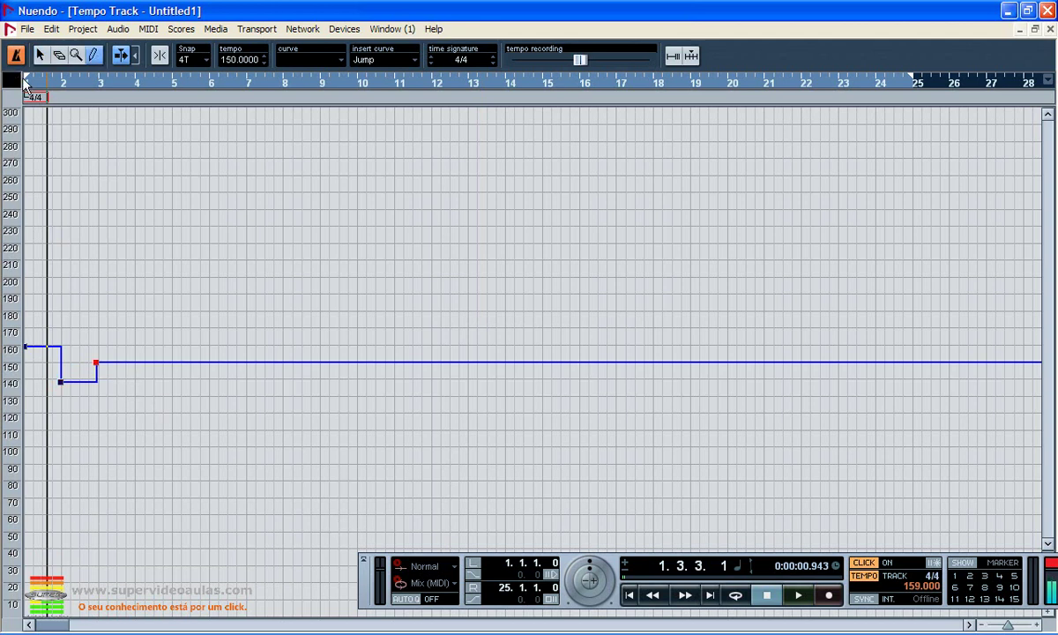
click(29, 88)
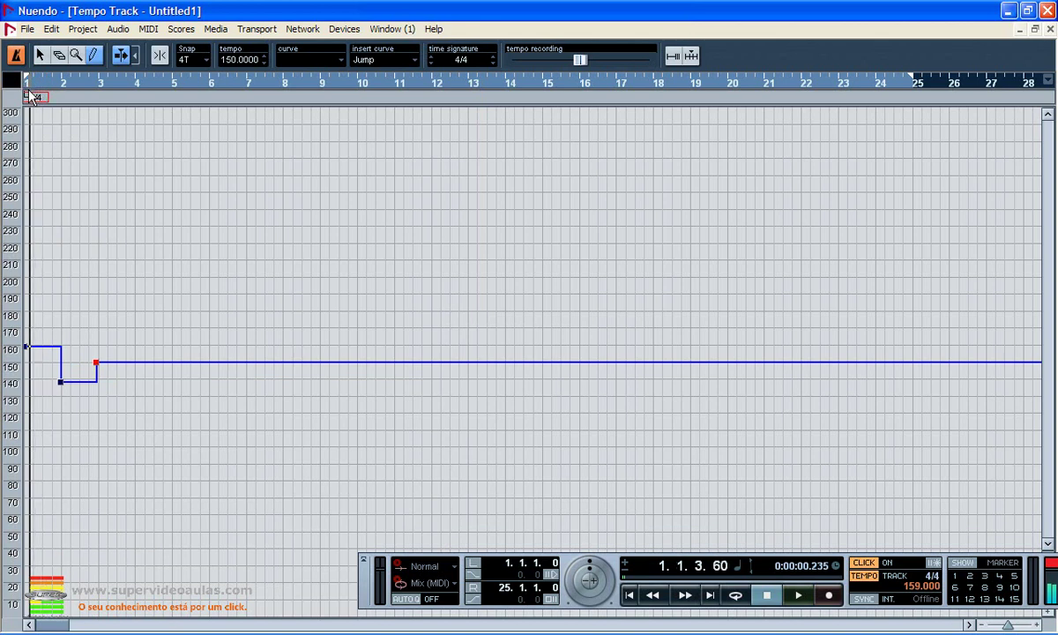
key(space)
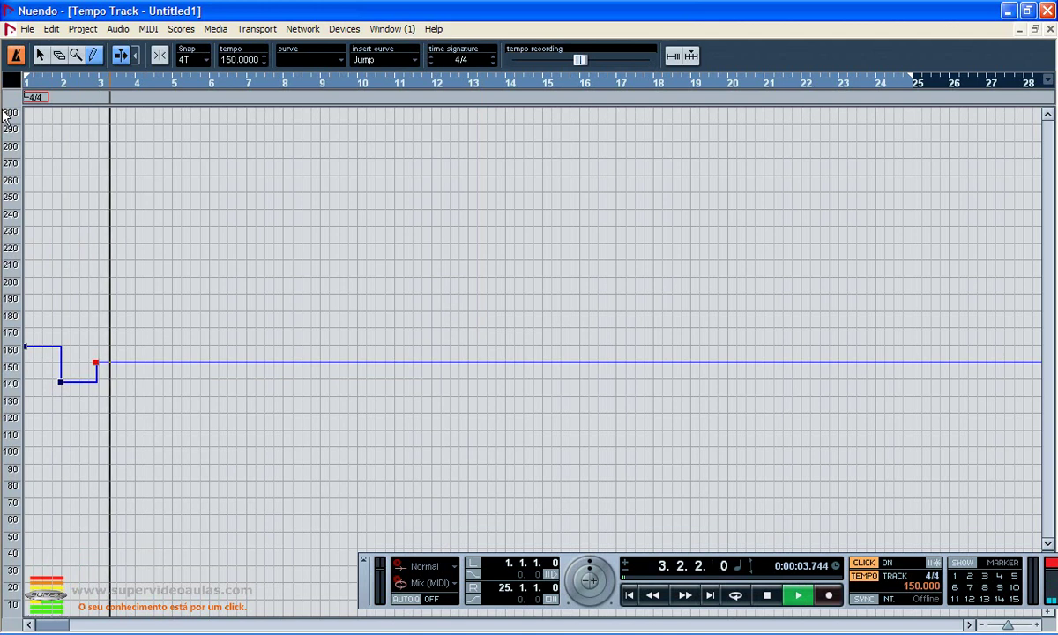
key(space)
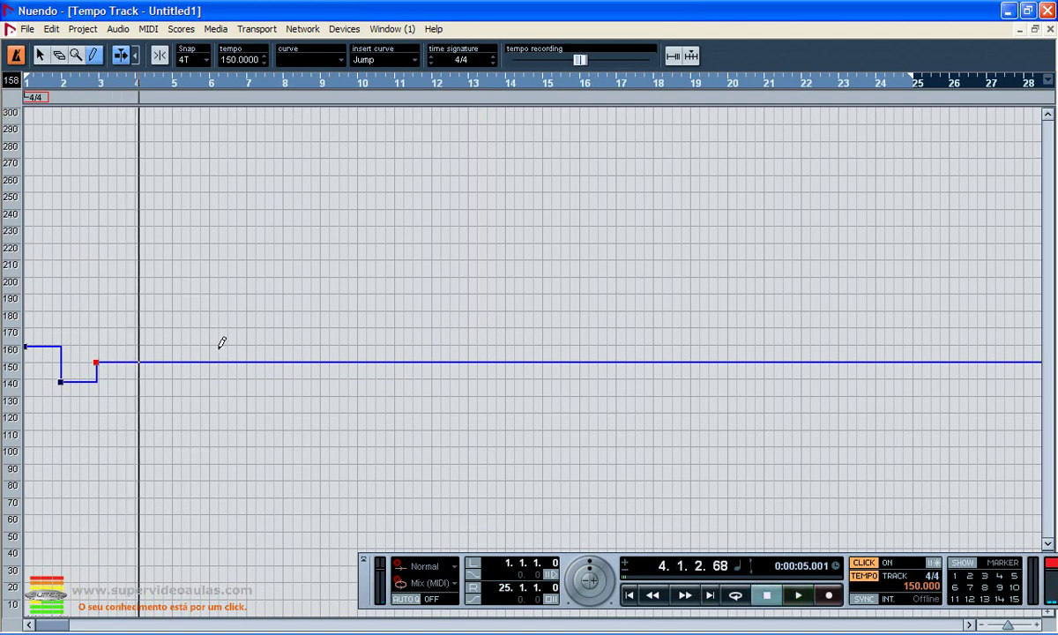
- Add a tempo point just after the start of bar 5, lower it to 118 BPM, and play through it
click(172, 361)
click(40, 55)
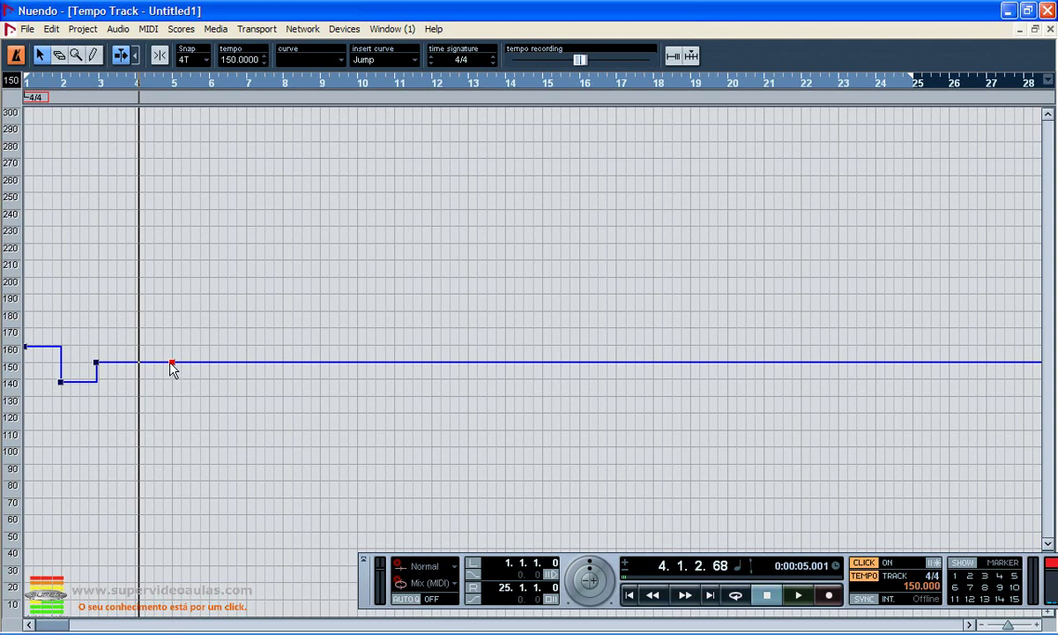
drag(172, 363, 179, 415)
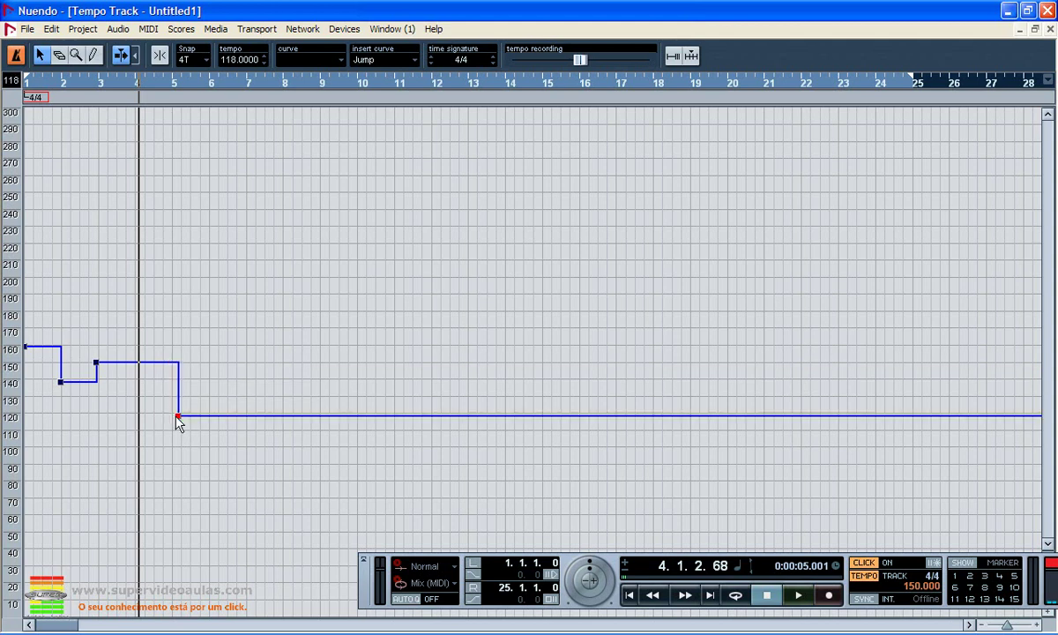
key(space)
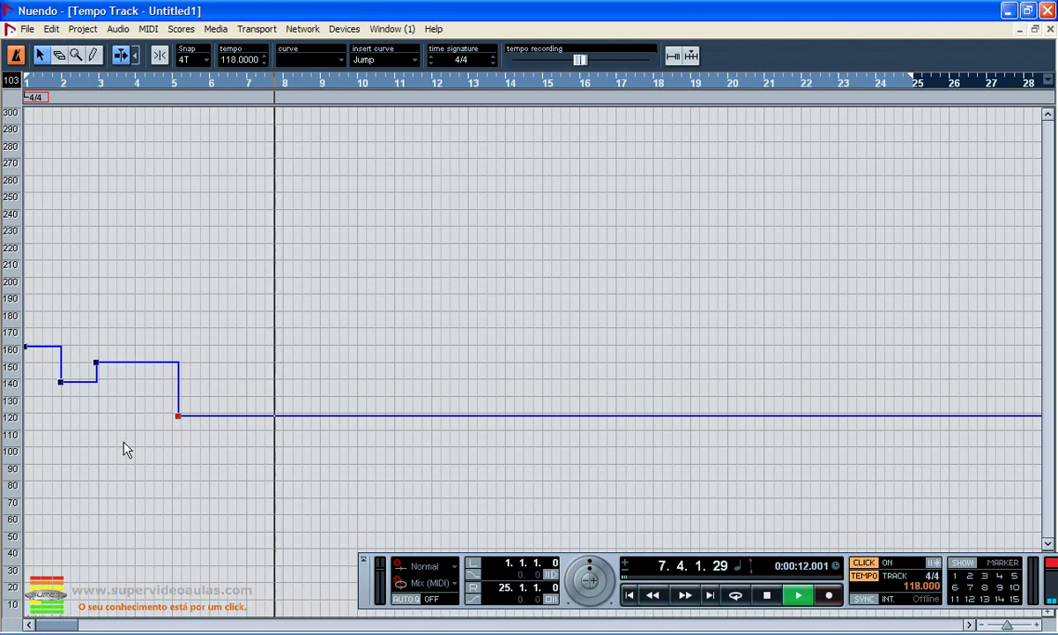
key(space)
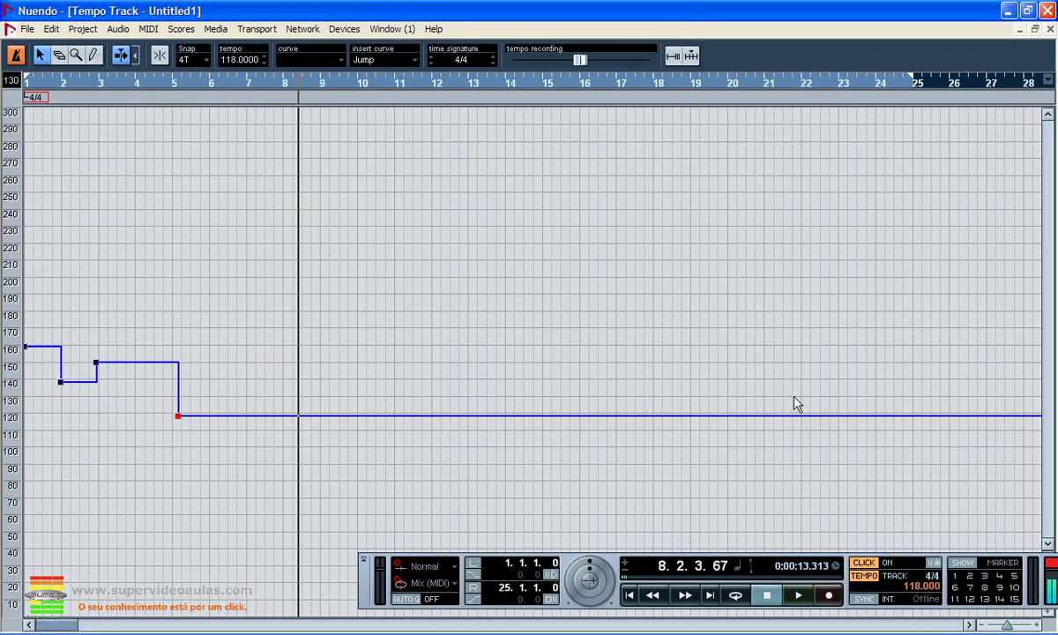
- Leave the tempo track, load Addictive Drums in the first VST instrument slot, and create a MIDI track assigned to it
click(1050, 30)
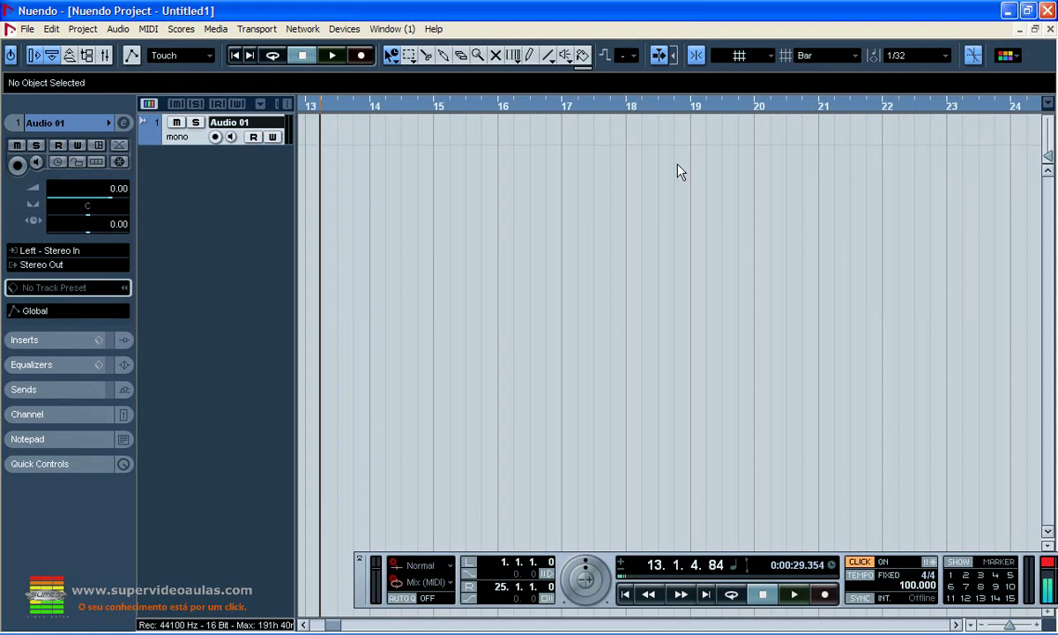
click(344, 29)
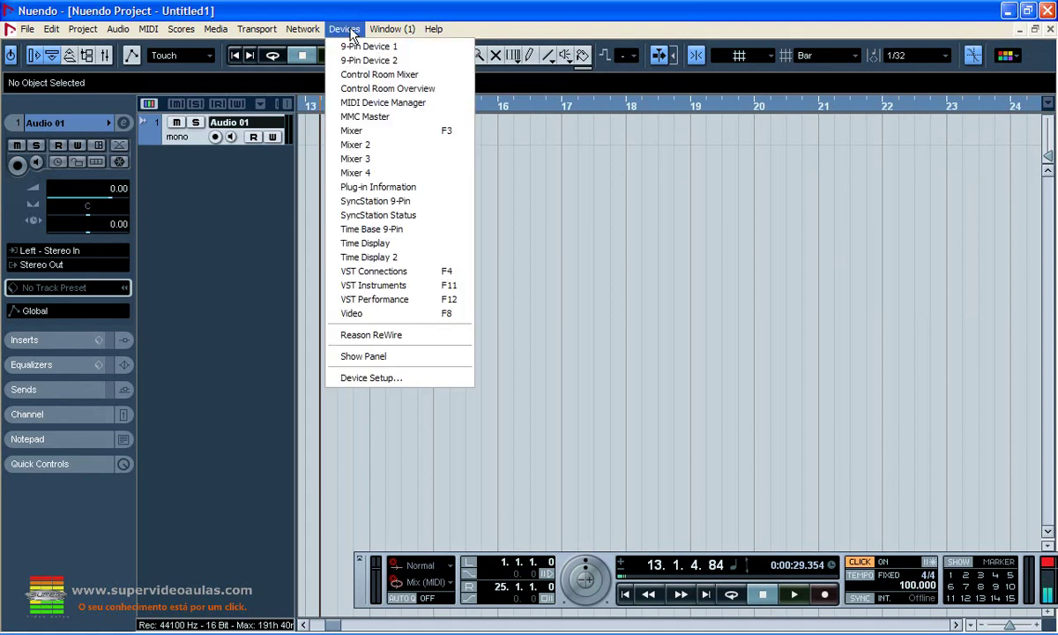
click(404, 285)
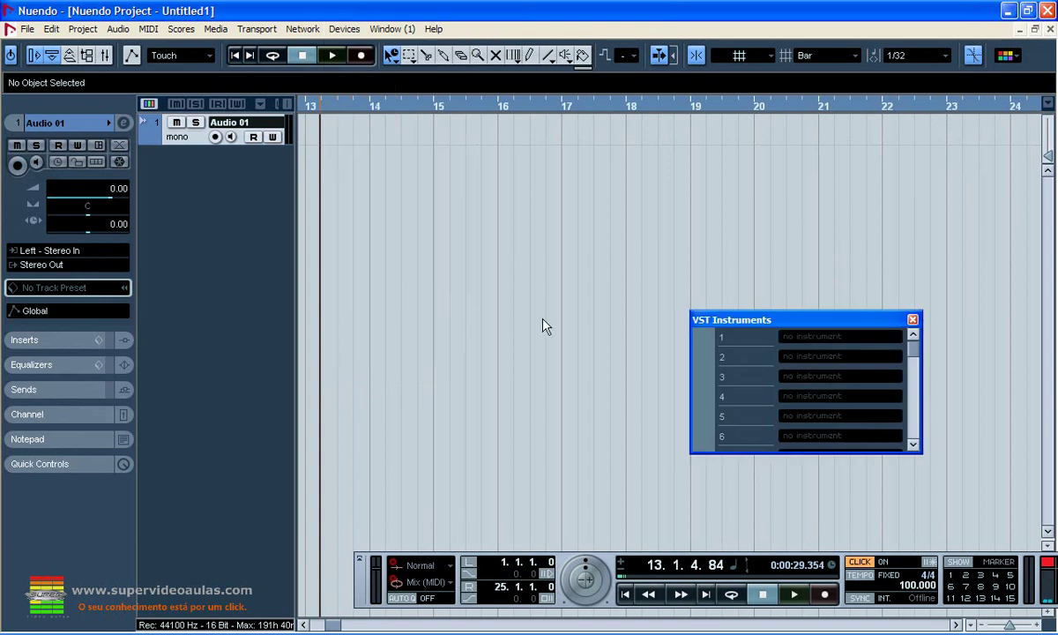
click(798, 340)
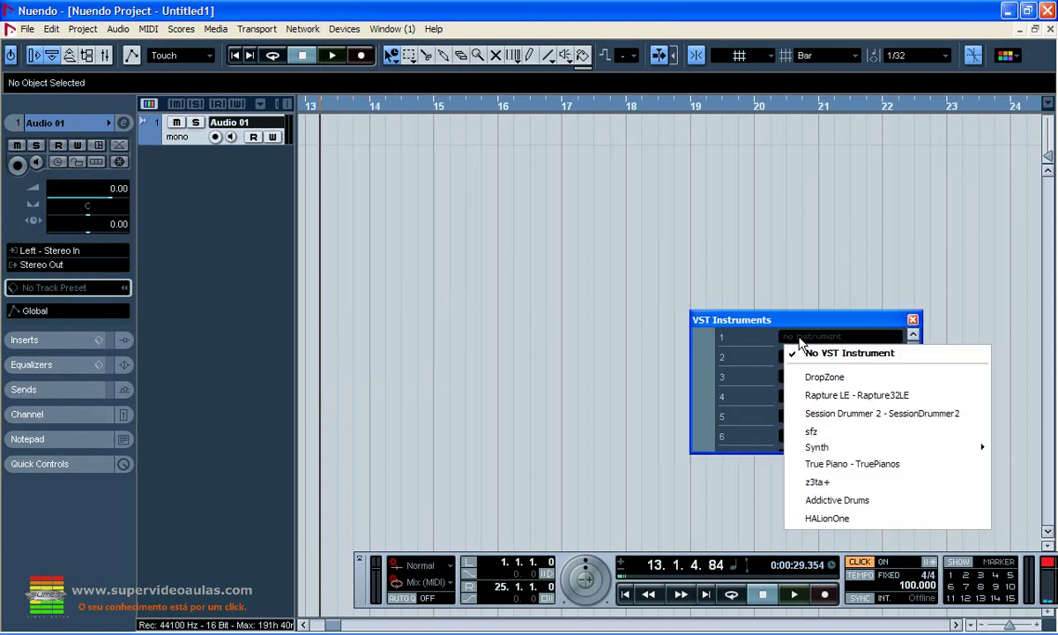
click(842, 500)
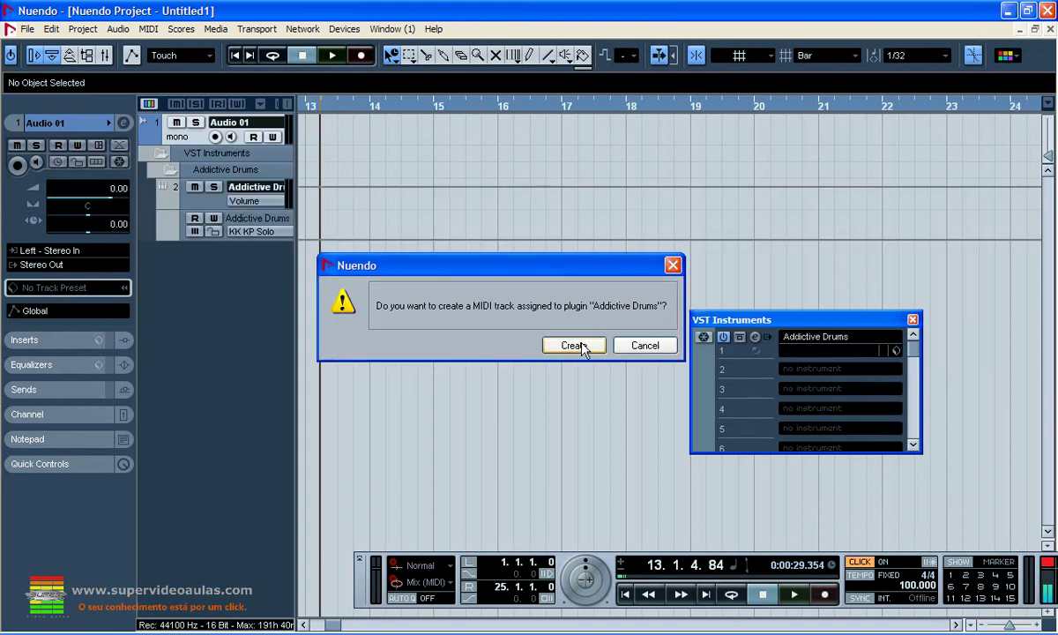
click(574, 345)
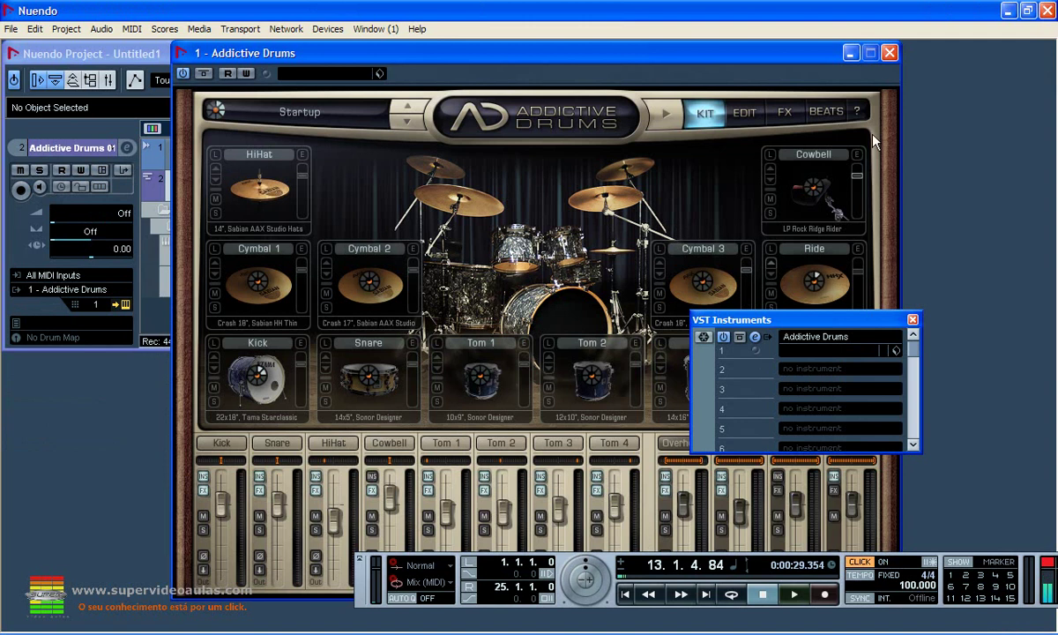
- Show the Beats library in Addictive Drums and load the user kit preset listed directly above Startup
click(824, 111)
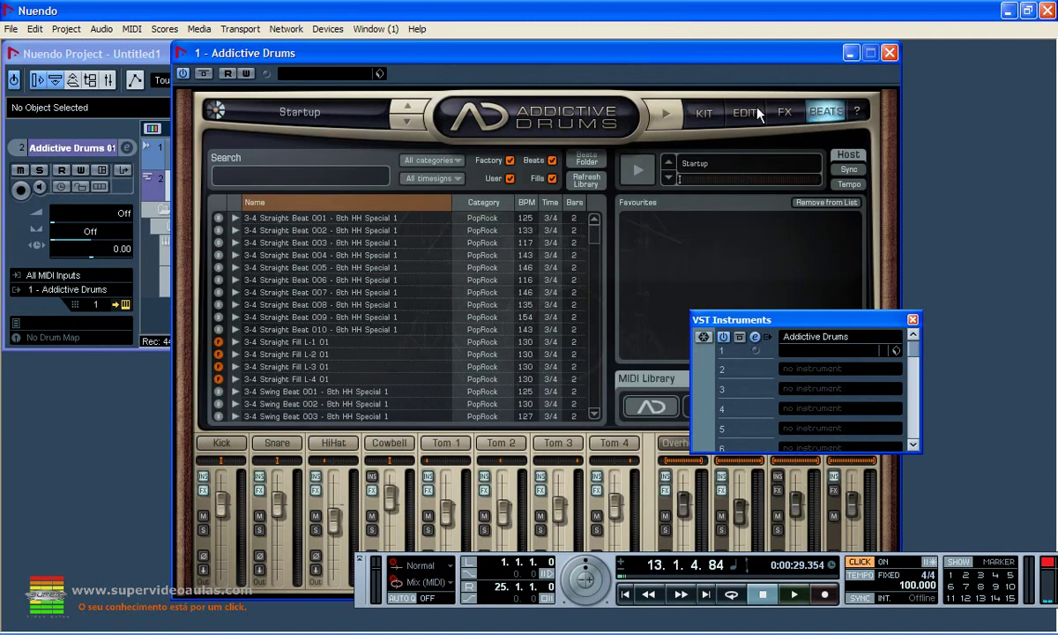
click(322, 111)
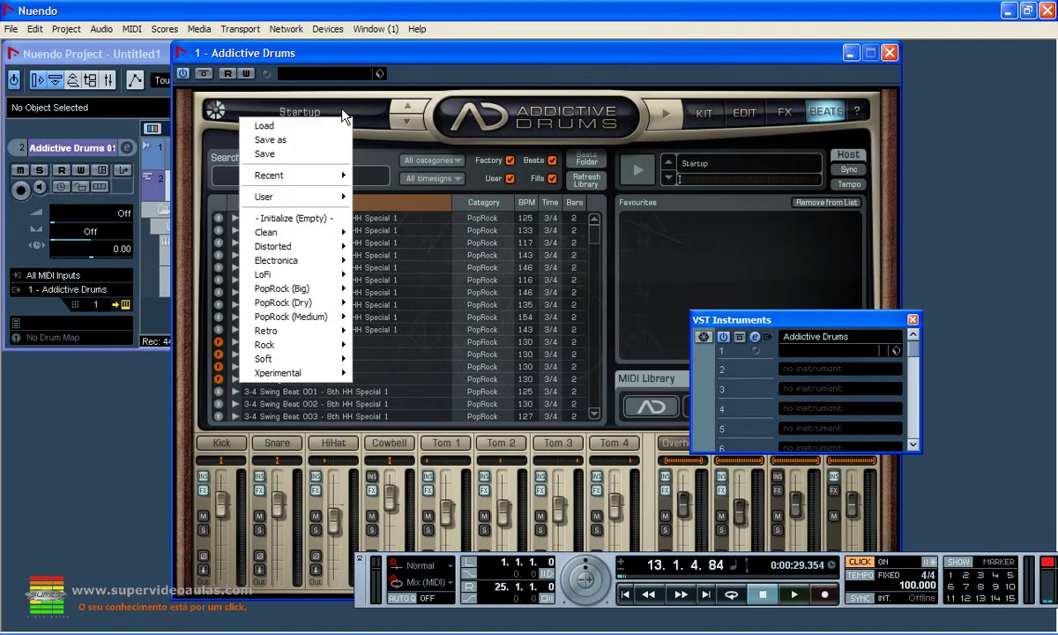
mouse_move(314, 197)
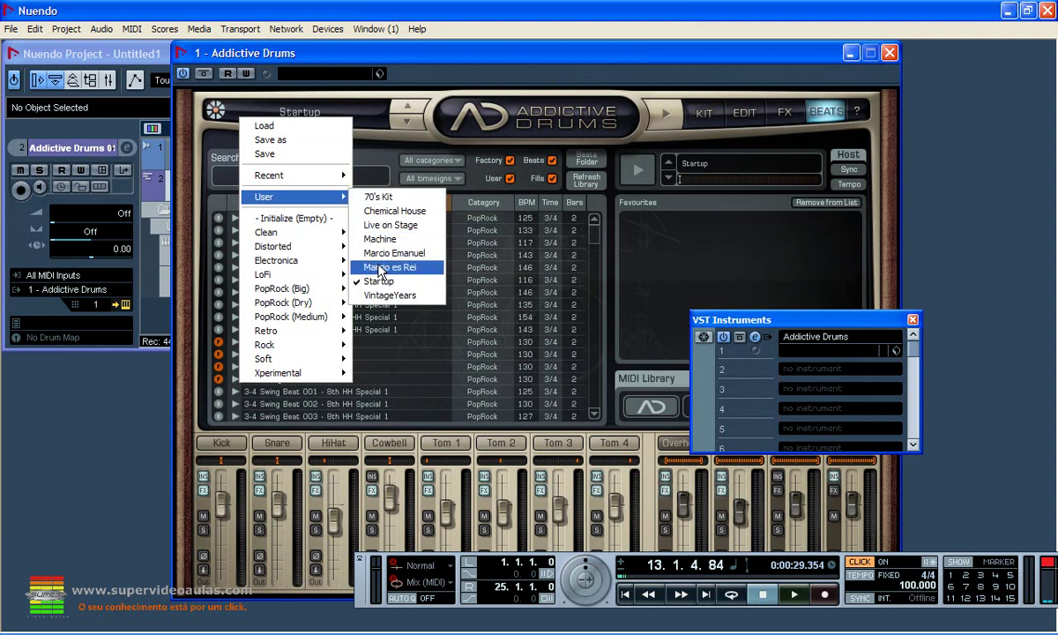
click(381, 269)
- Reopen the Addictive Drums editor beside the project and place 3-4 Straight Beat 001 - 8th HH Special 1 at bar 1 of the drum track
drag(515, 56, 962, 127)
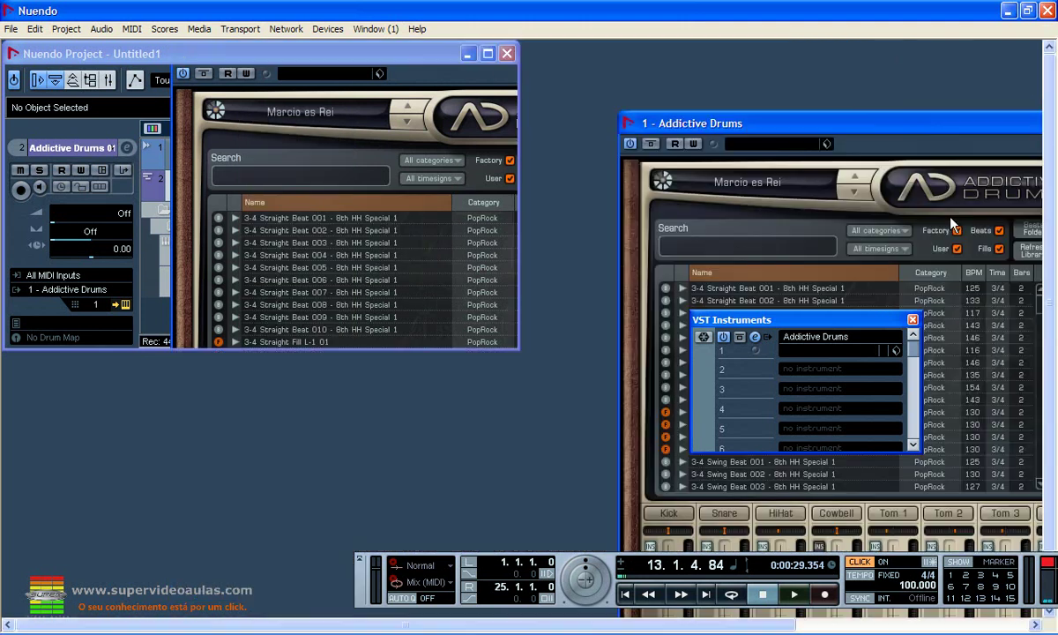
click(487, 54)
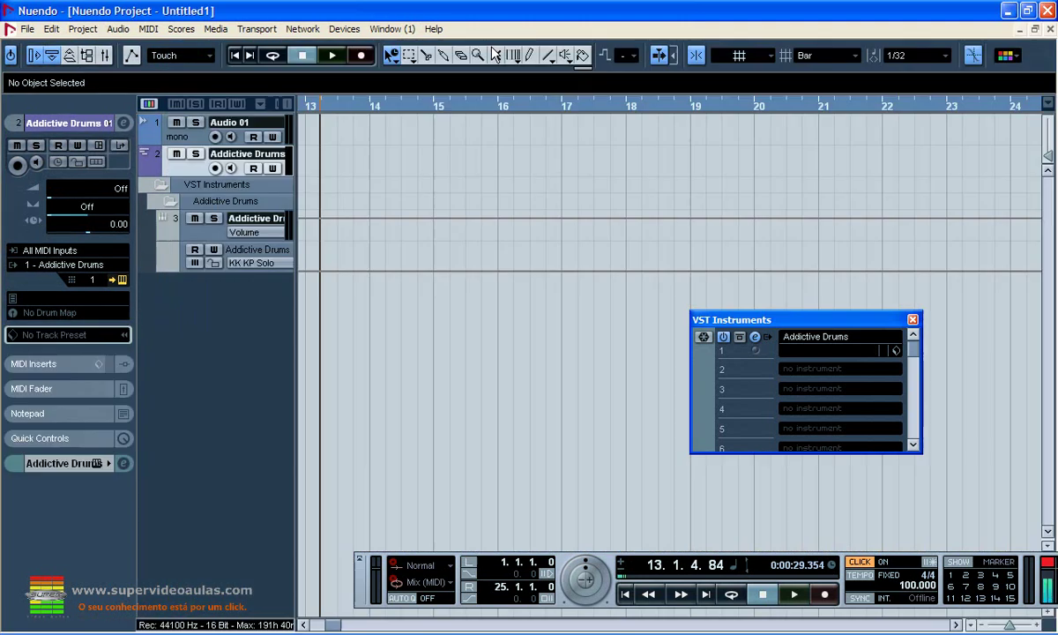
click(123, 281)
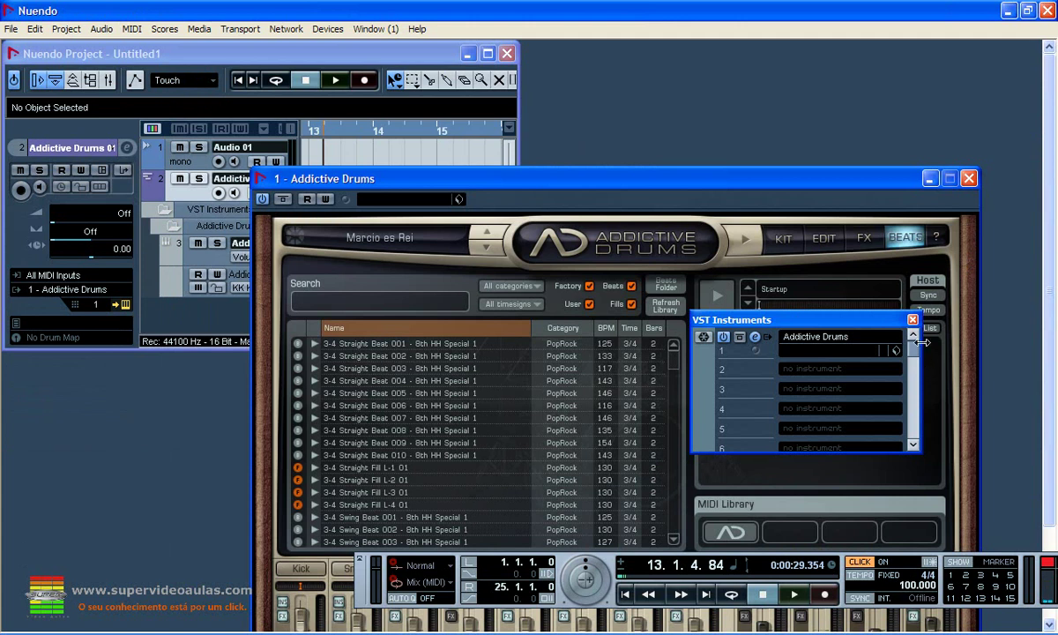
click(912, 321)
click(864, 239)
click(905, 238)
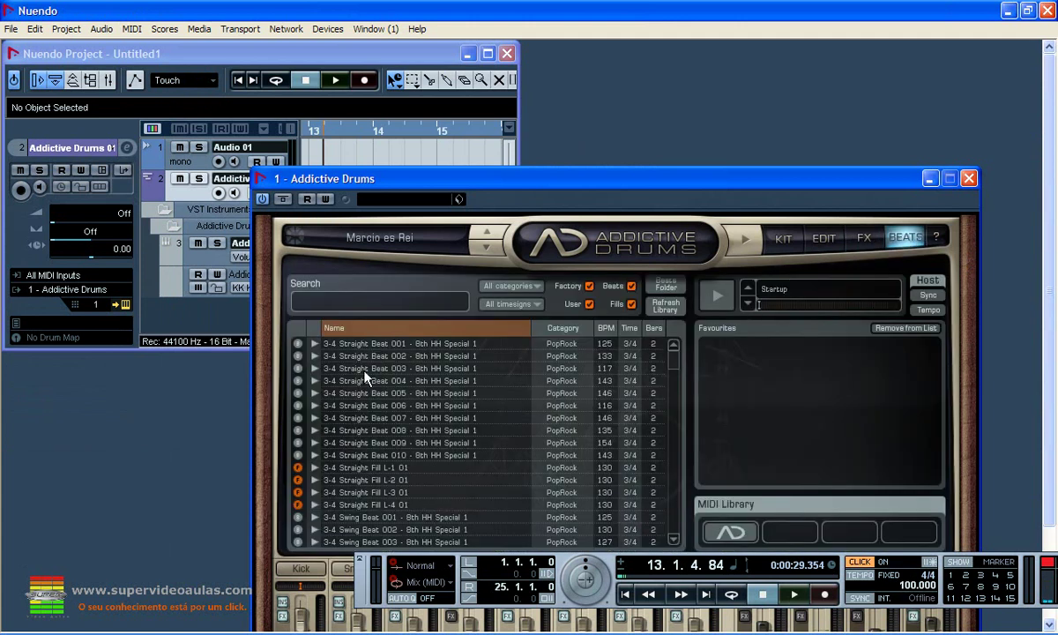
drag(369, 345, 305, 157)
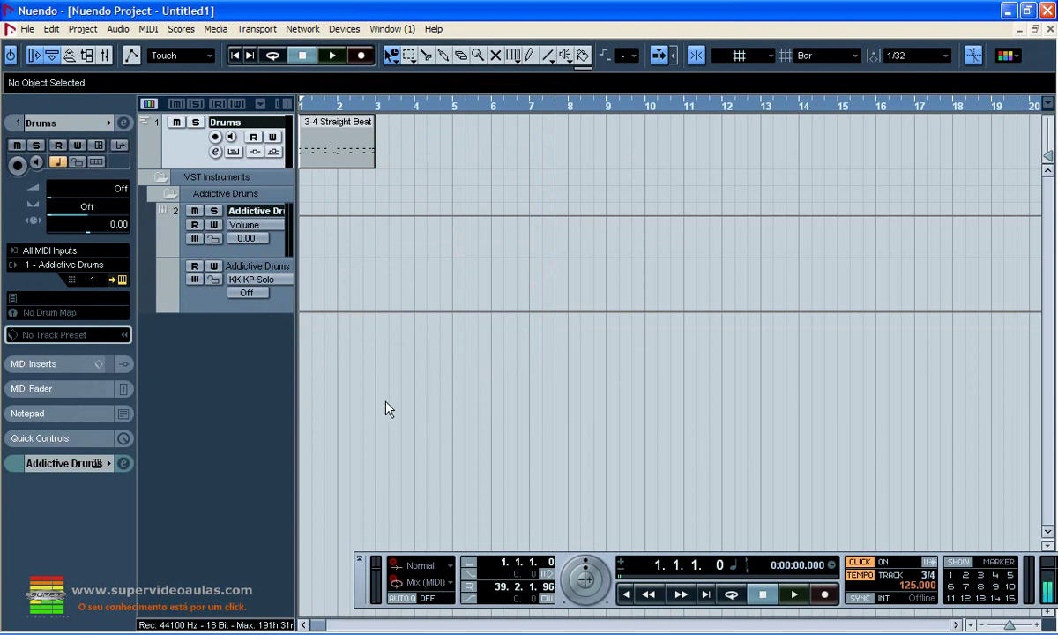
- Play the drum beat from bar 1, and toggle the Drums track's musical time base off and on again
key(space)
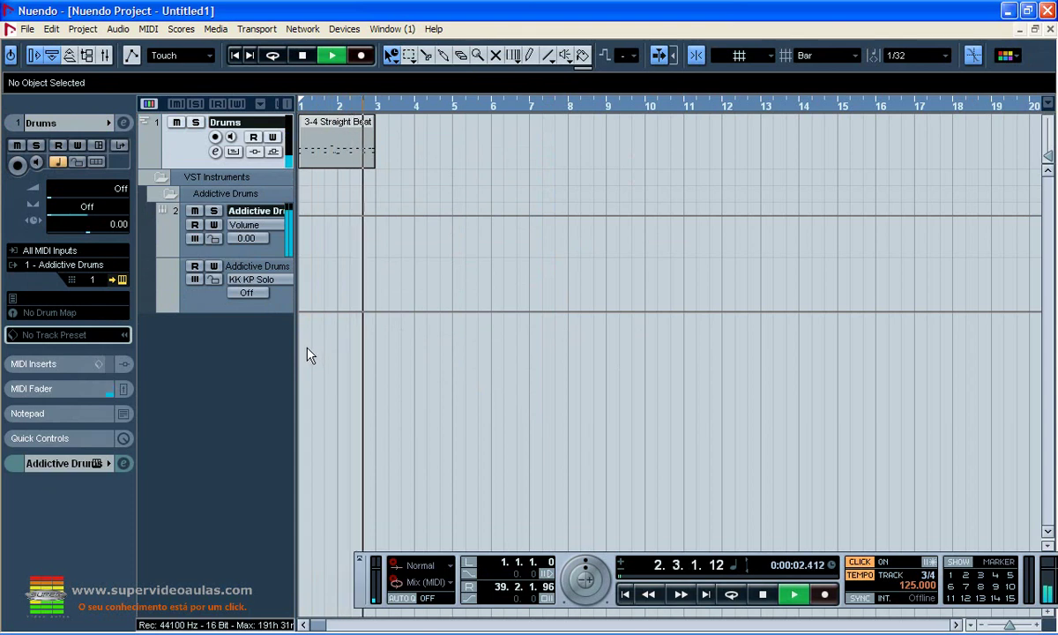
key(space)
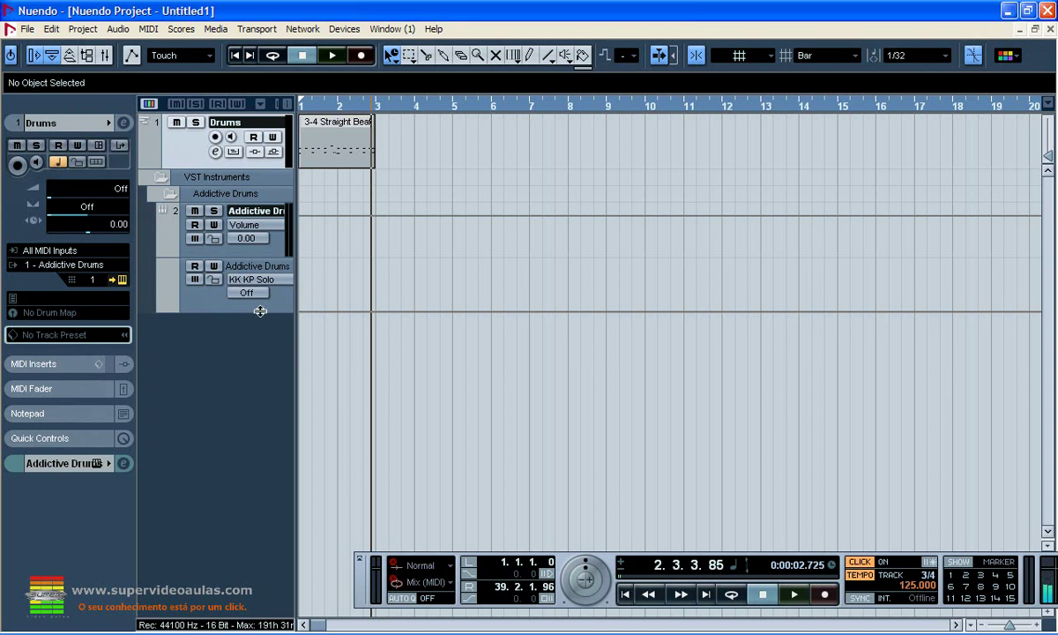
click(55, 163)
click(57, 163)
- Open the Tempo Track, switch the project to fixed tempo, and set it to 140 BPM
click(76, 30)
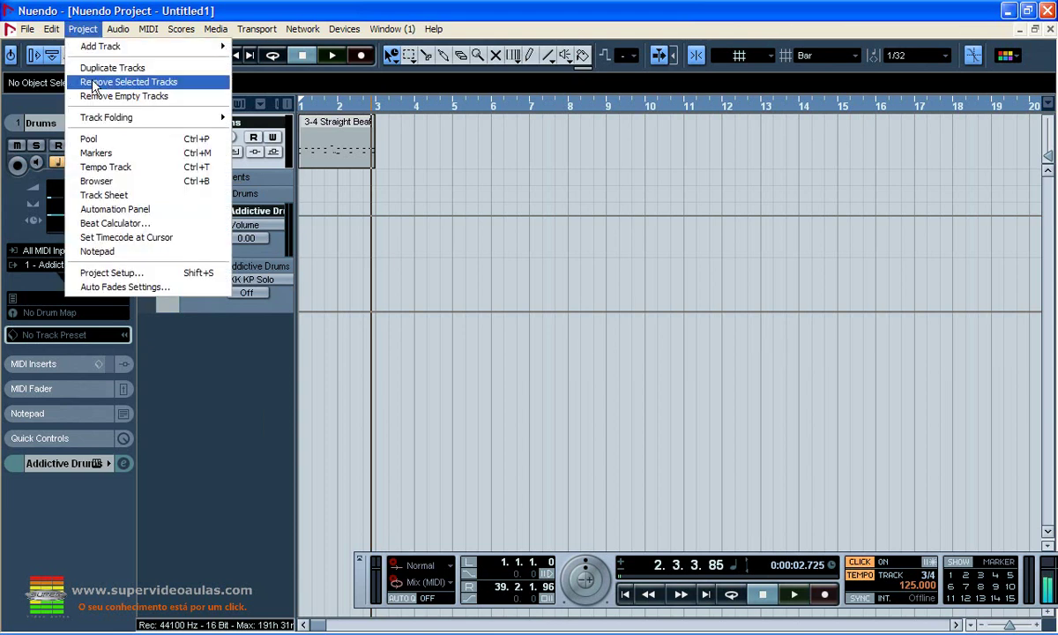
click(109, 168)
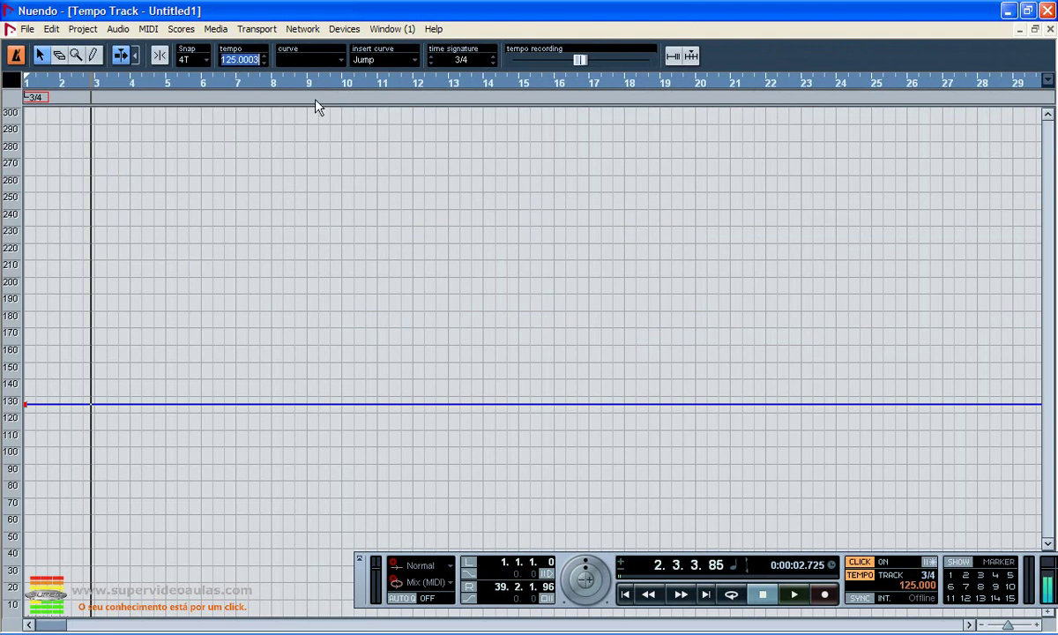
click(877, 575)
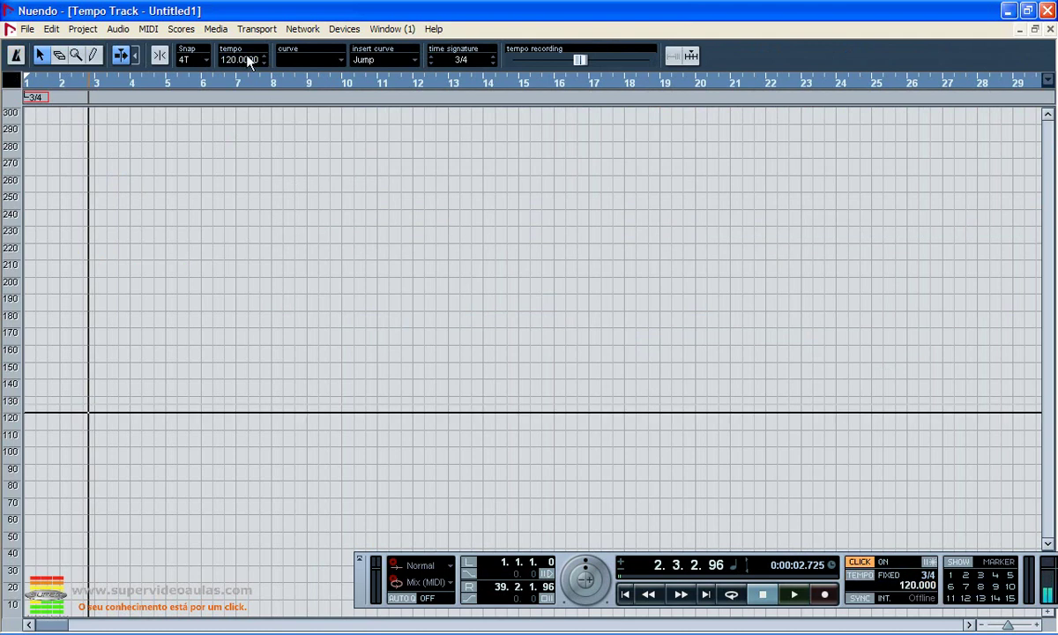
key(BackSpace)
key(BackSpace)
key(BackSpace)
key(BackSpace)
key(Delete)
key(Delete)
key(Delete)
text(140)
key(Return)
- Play the drum beat from the project start to hear it at the fixed 140 BPM tempo
key(space)
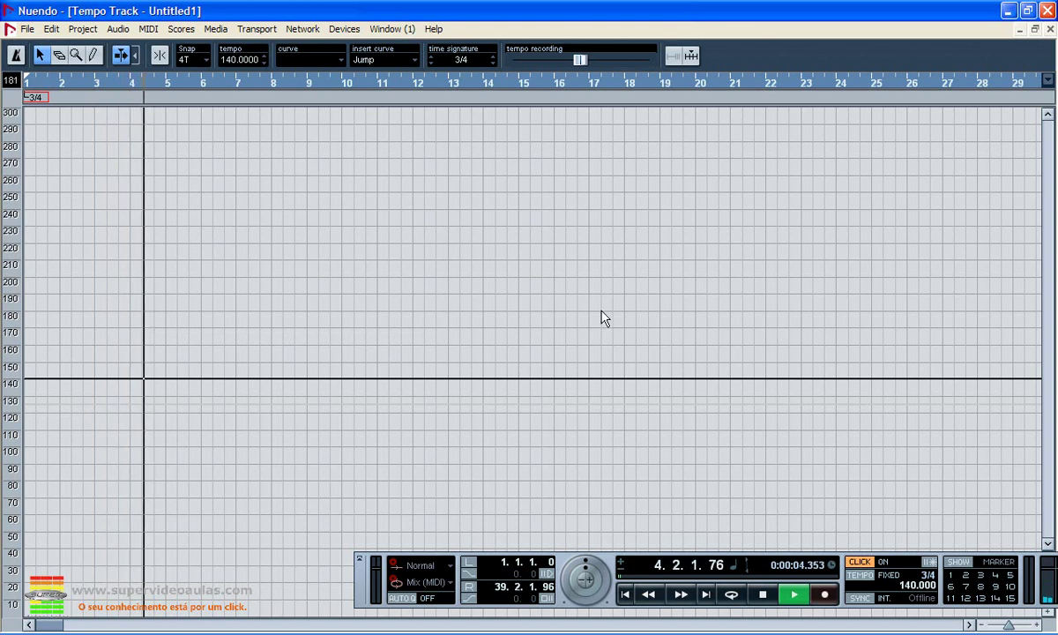
key(space)
key(Home)
key(space)
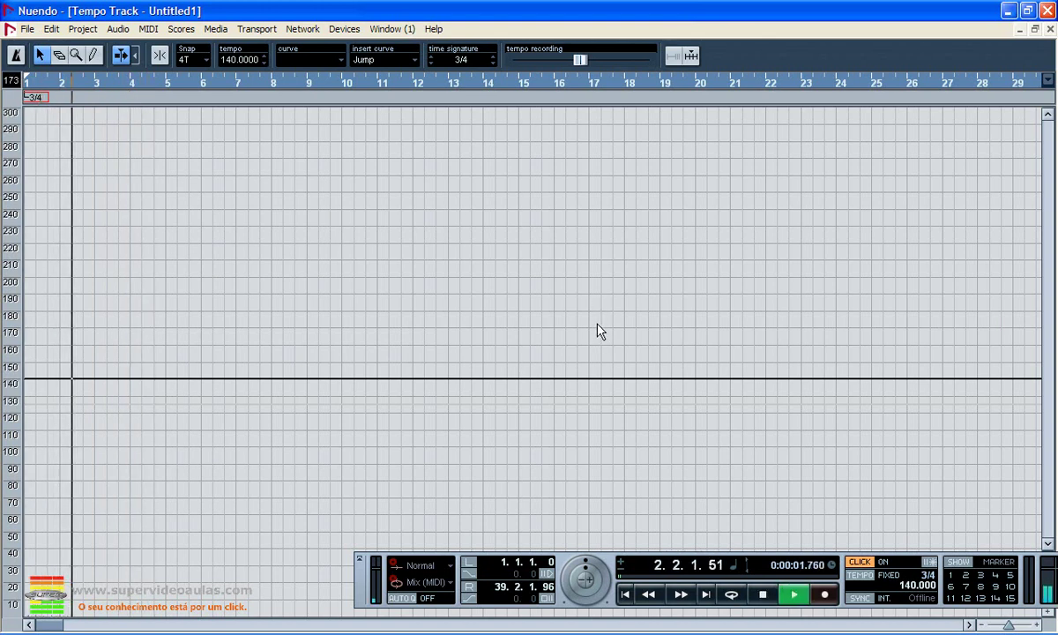
key(space)
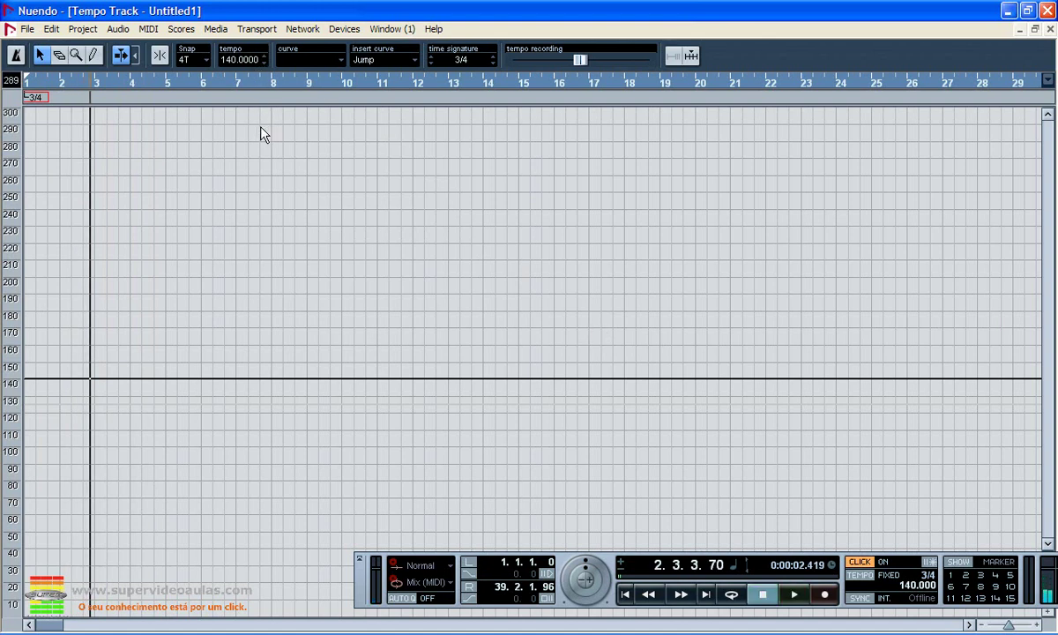
- Activate the tempo track and draw a stepped tempo rise from about 148 to 173 BPM between bars 2 and 3
click(857, 575)
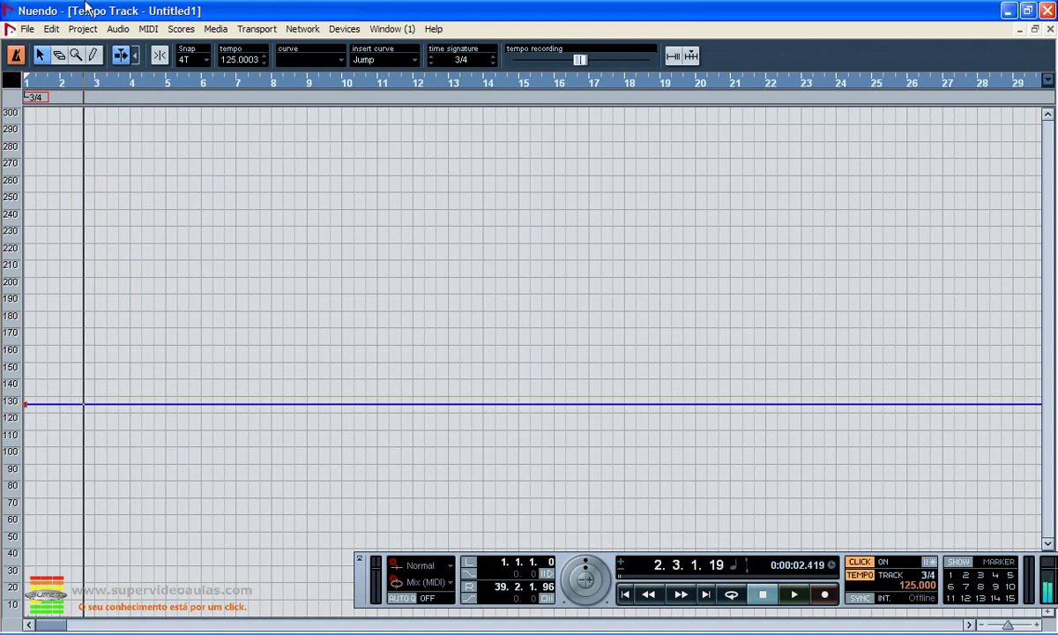
click(91, 55)
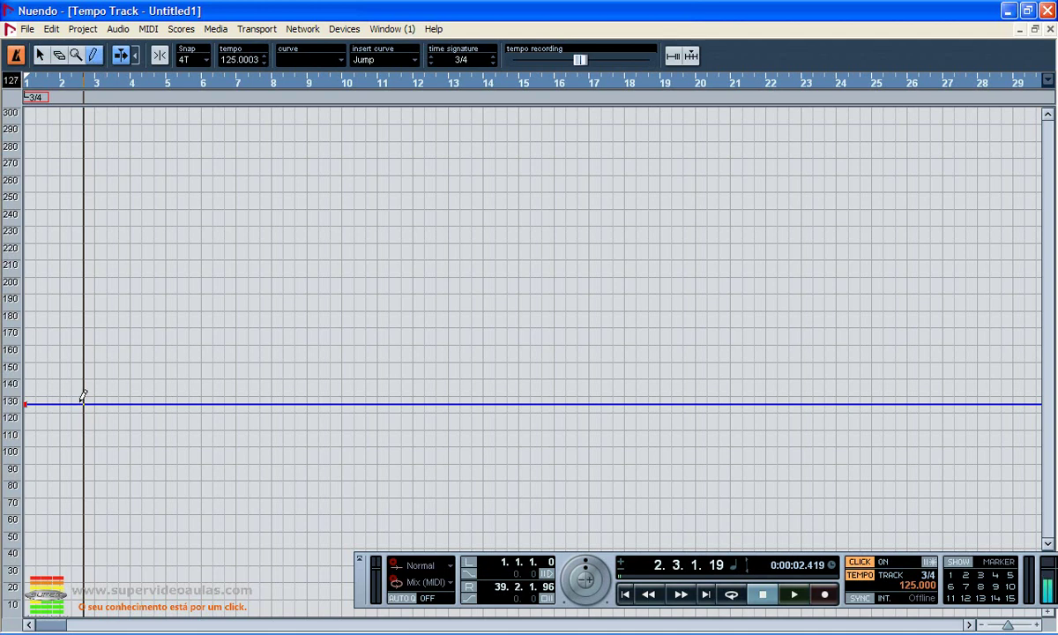
click(70, 403)
mouse_move(71, 401)
mouse_down()
mouse_move(85, 332)
mouse_move(100, 320)
mouse_up()
- Play the stepped tempo rise from the project start, and return the project to fixed tempo
key(Home)
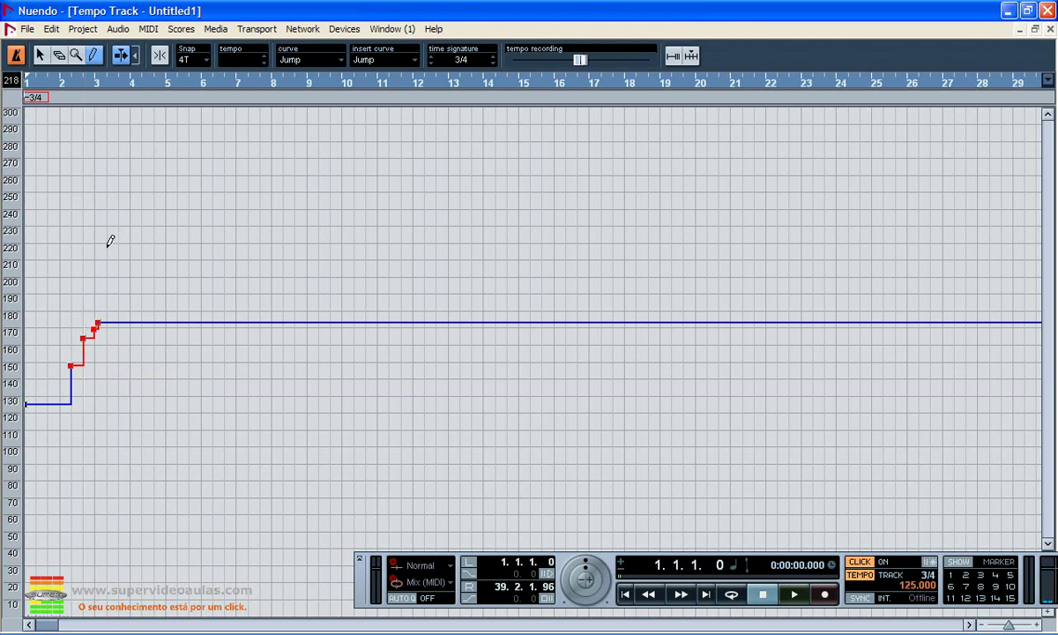
key(space)
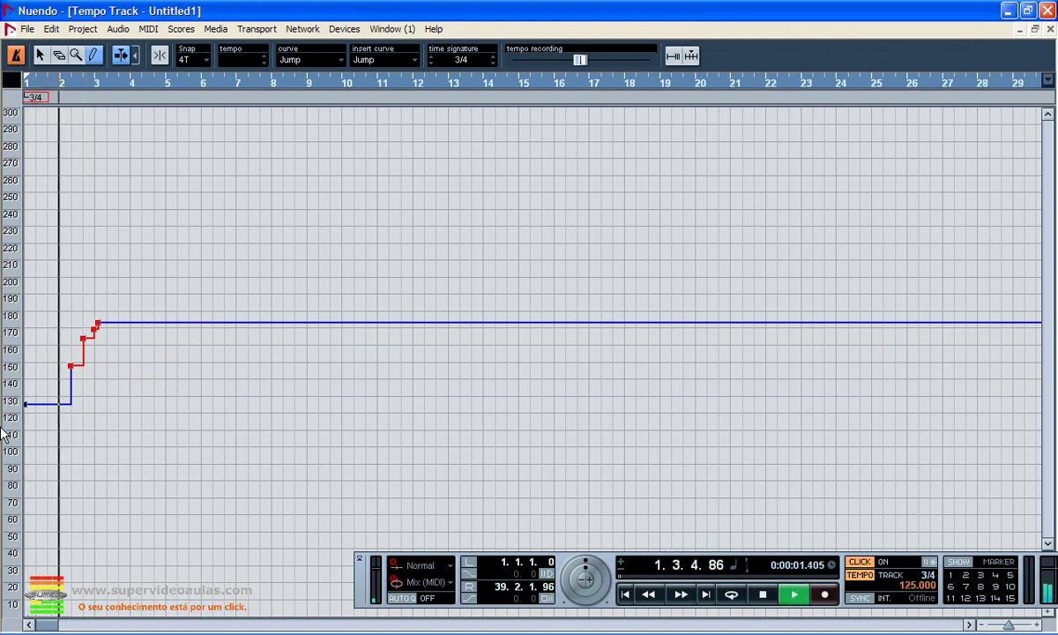
key(space)
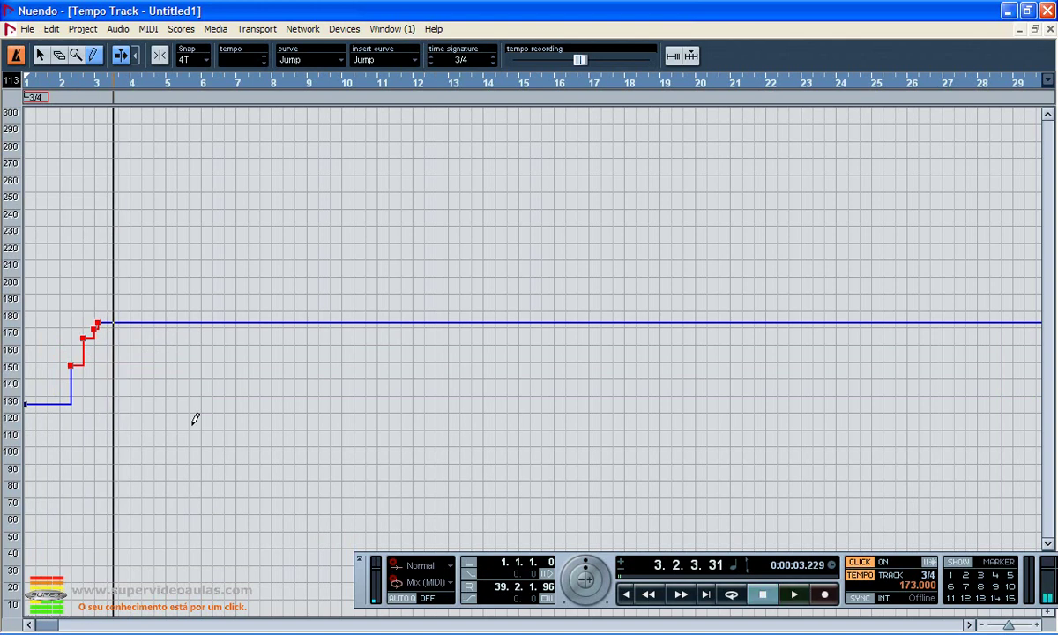
key(t)
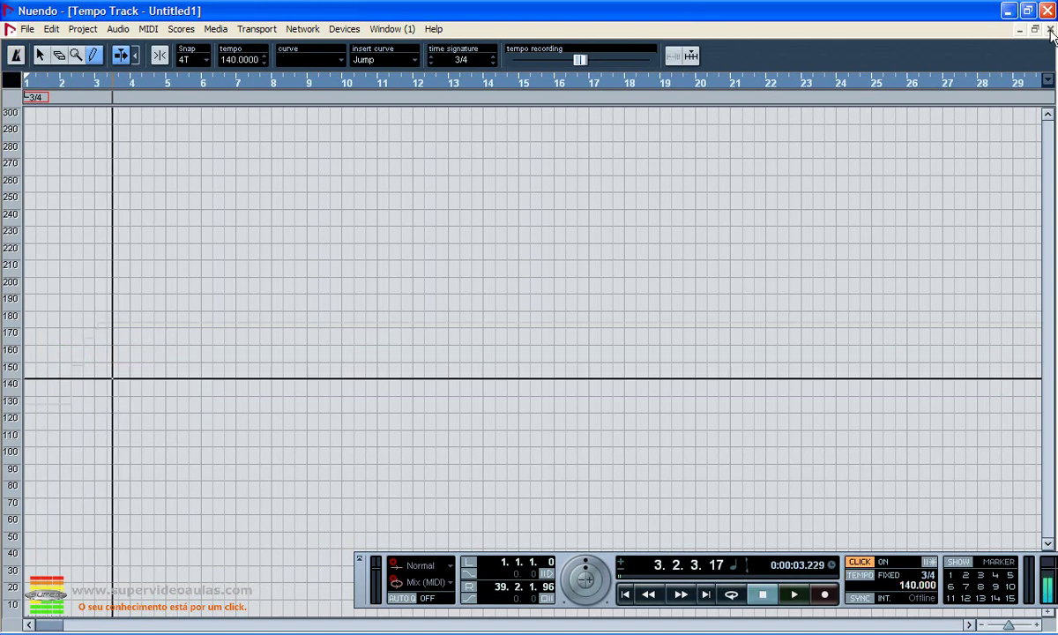
click(1051, 30)
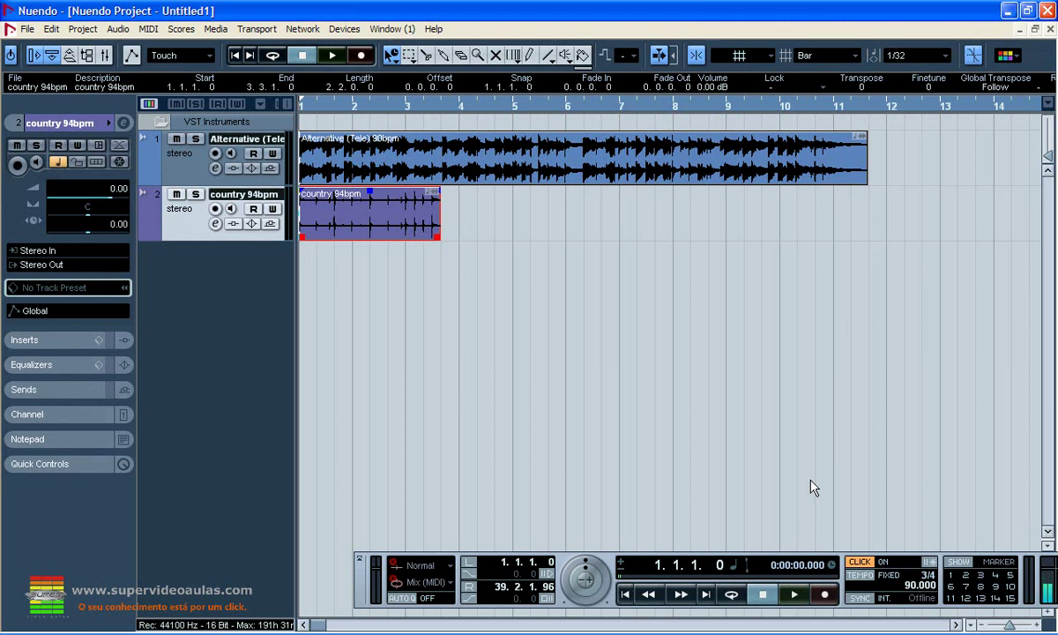
- Enlarge the country 94bpm track and play it together with the Alternative (Tele) 90bpm clip from bar 1
key(alt+s)
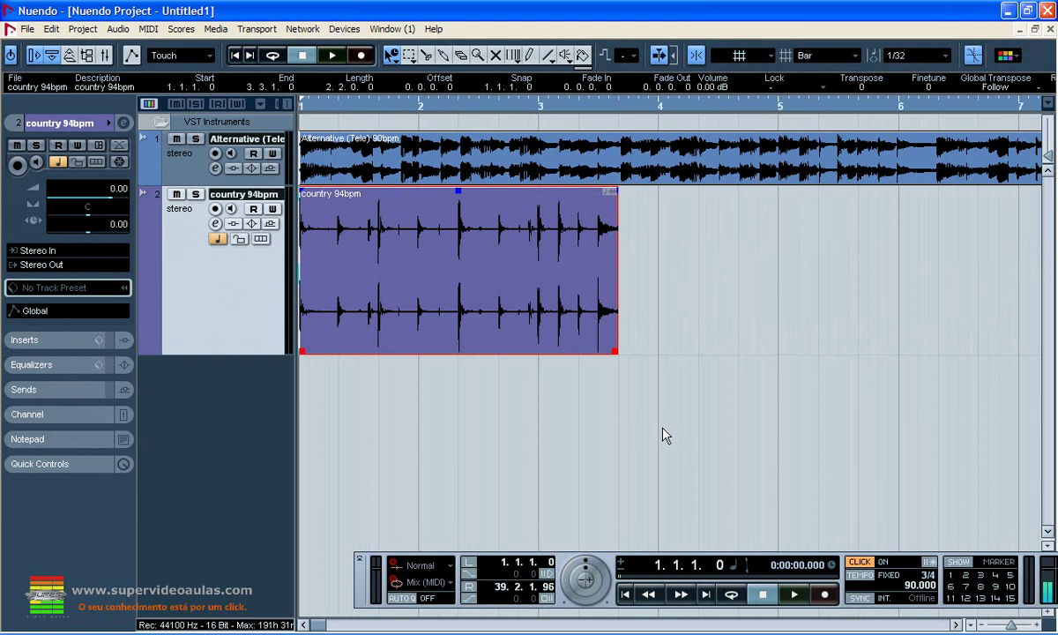
key(g)
key(g)
key(g)
key(g)
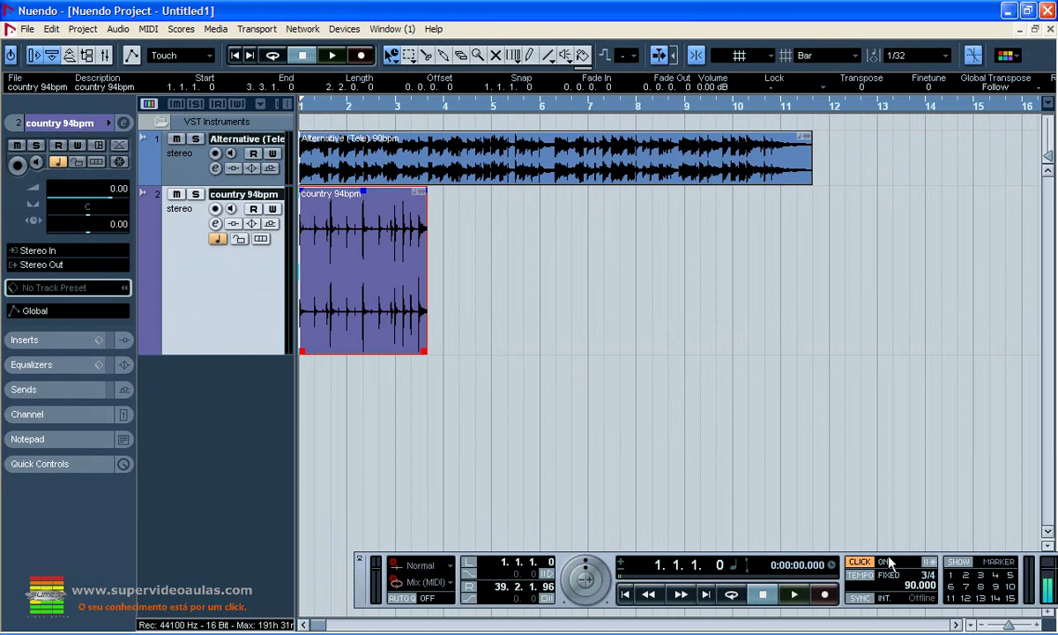
click(862, 525)
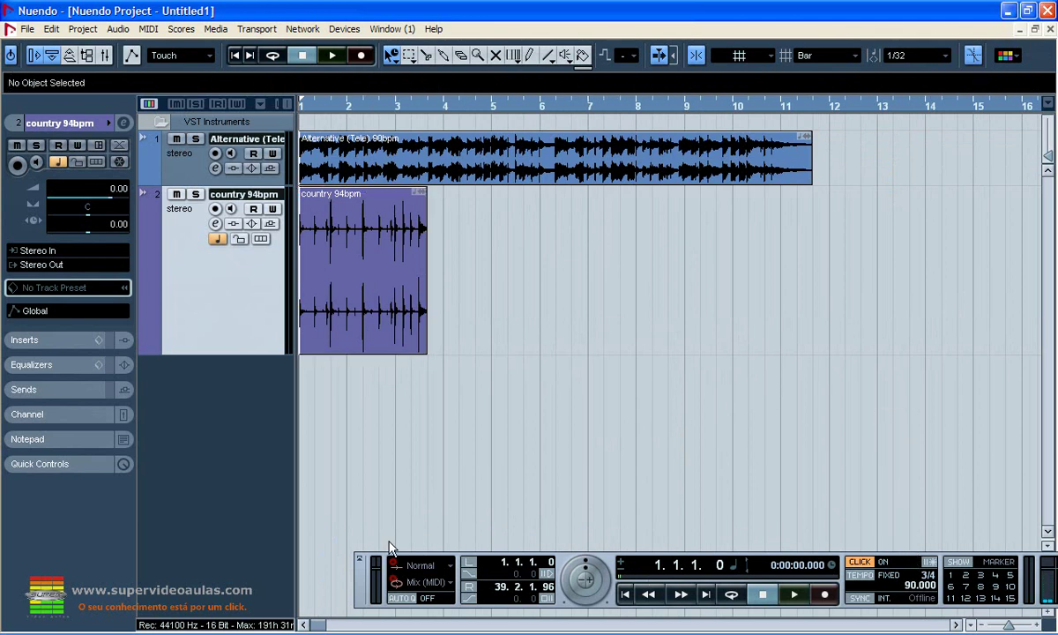
drag(363, 571, 357, 513)
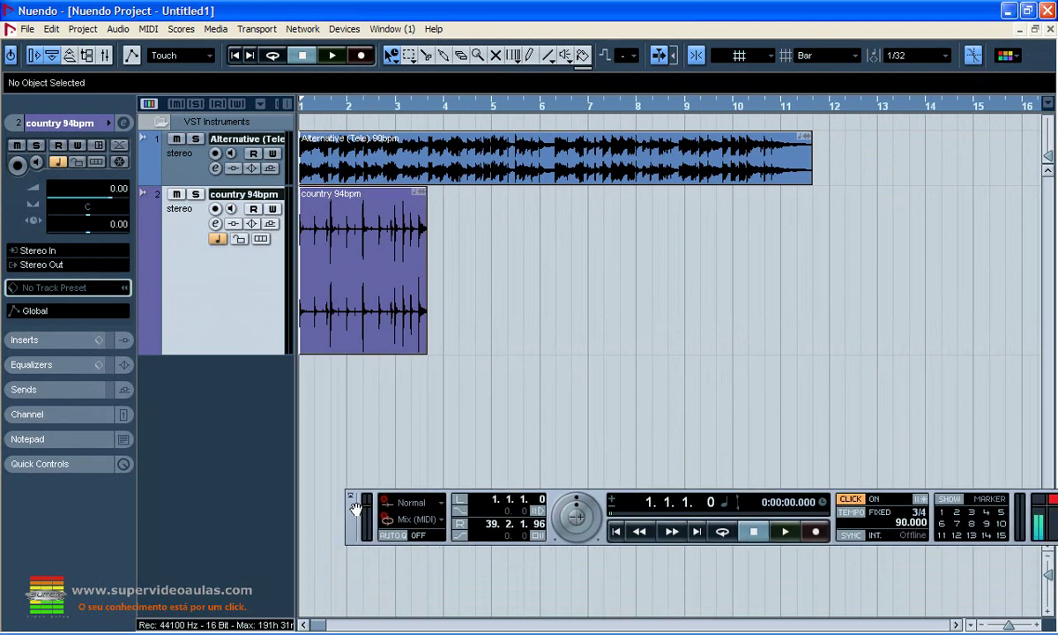
key(space)
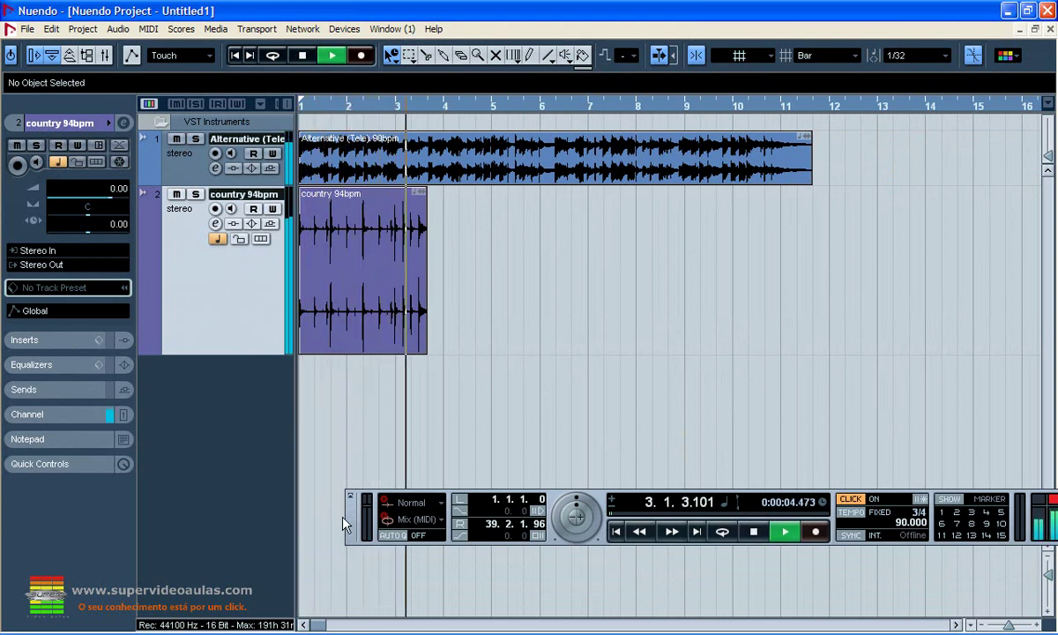
key(space)
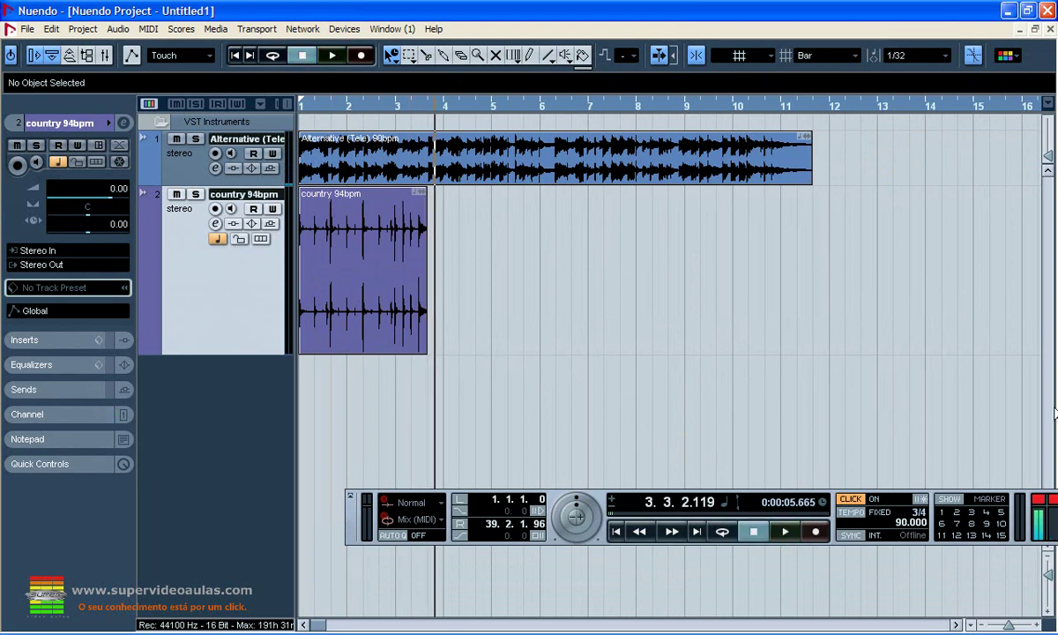
- Set the fixed tempo to 100 BPM and play both audio loops from the project start
key(Home)
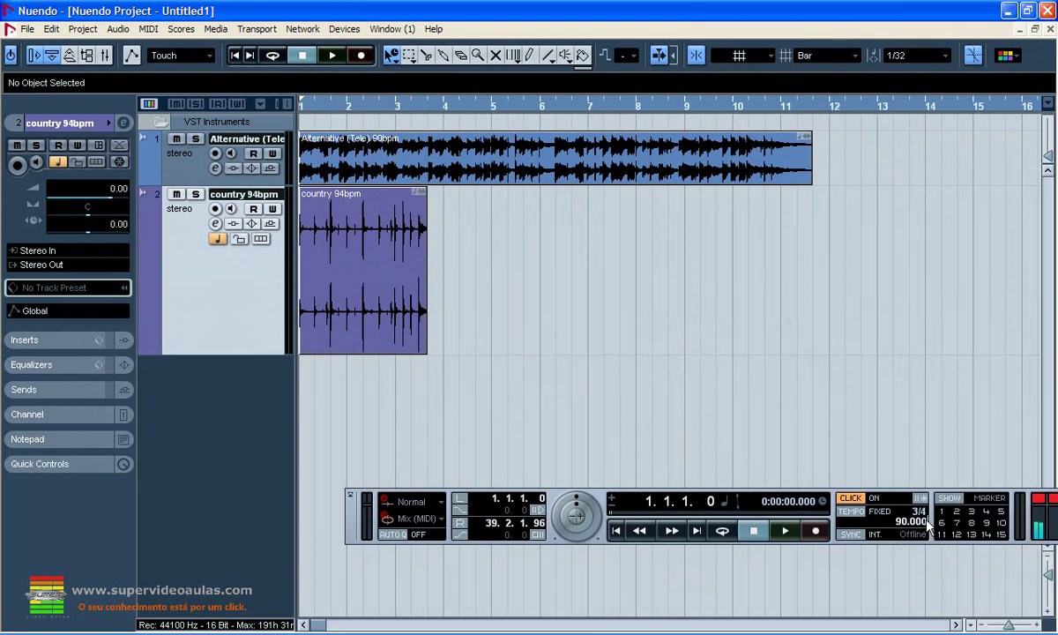
scroll(909, 522, up, 10)
key(space)
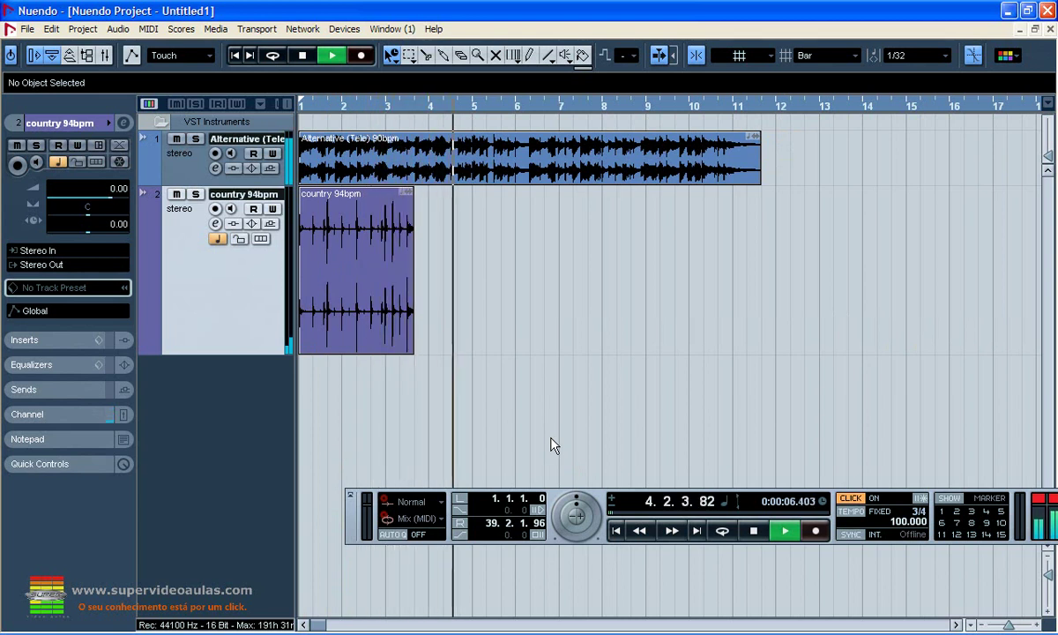
key(space)
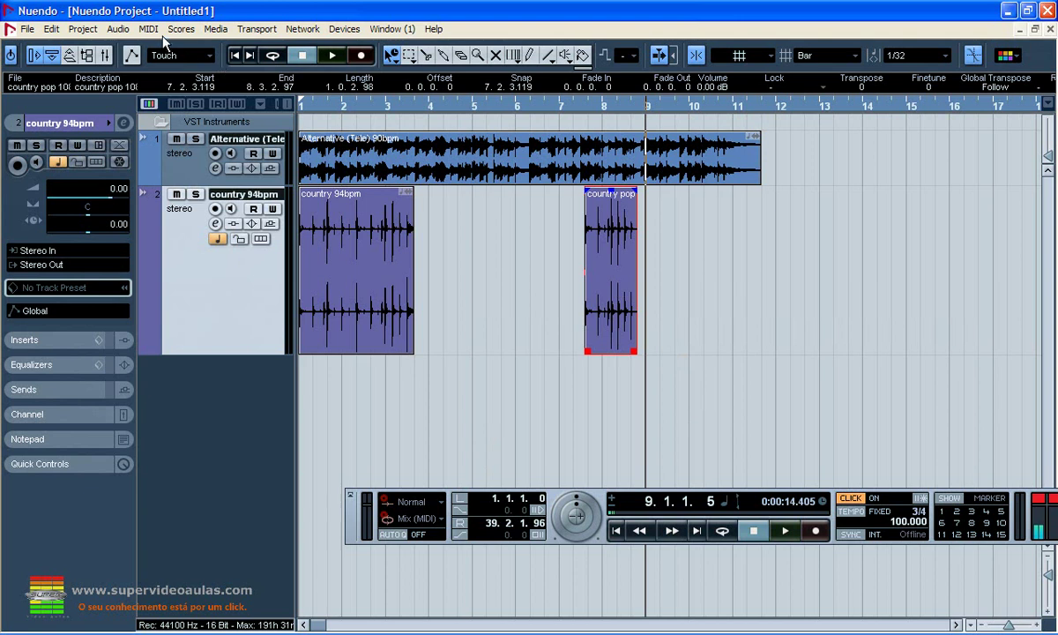
- Switch the Object Selection tool to normal sizing and select the country pop 108bpm clip near bar 8
click(396, 66)
click(397, 78)
click(499, 271)
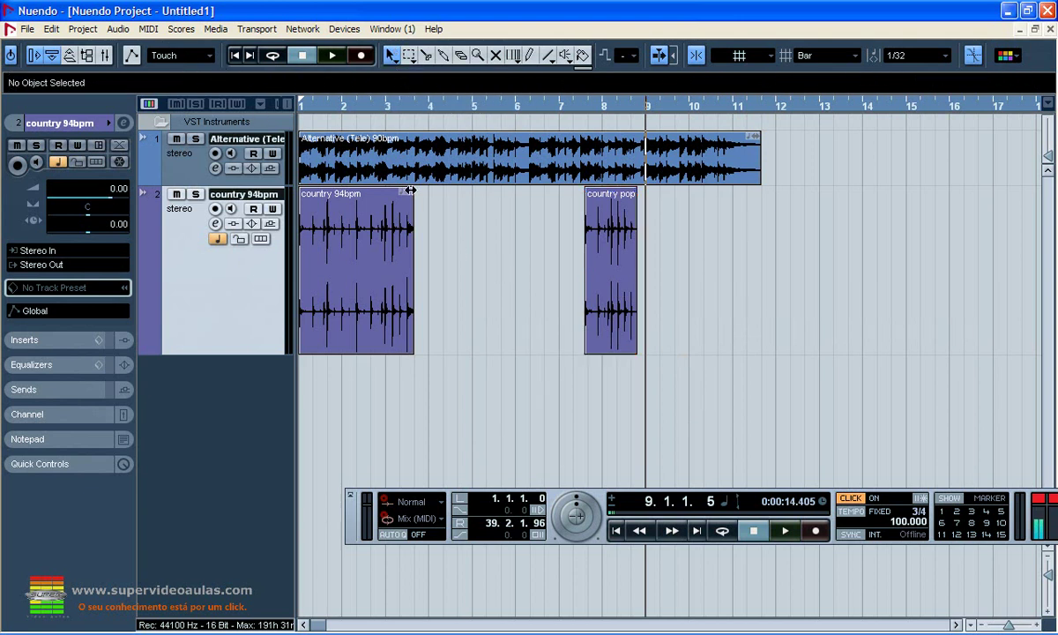
click(615, 280)
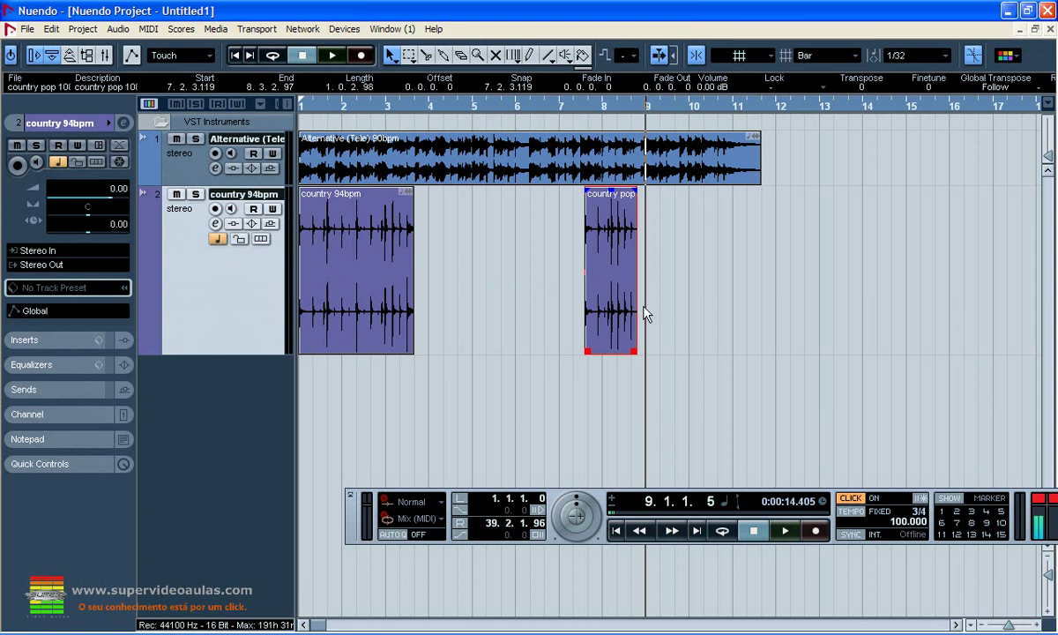
key(h)
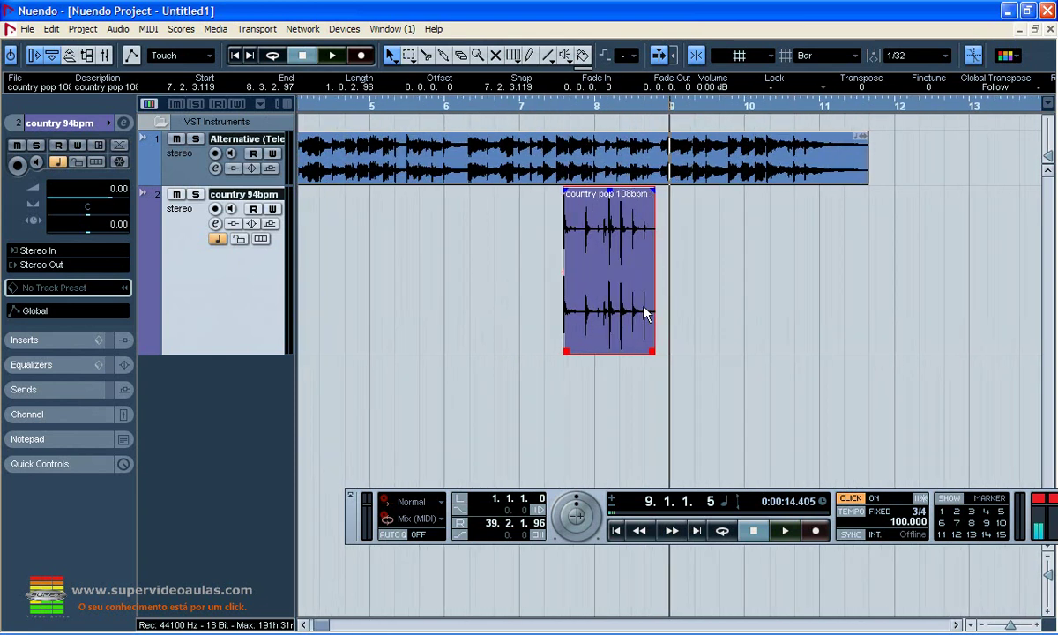
key(g)
key(g)
key(g)
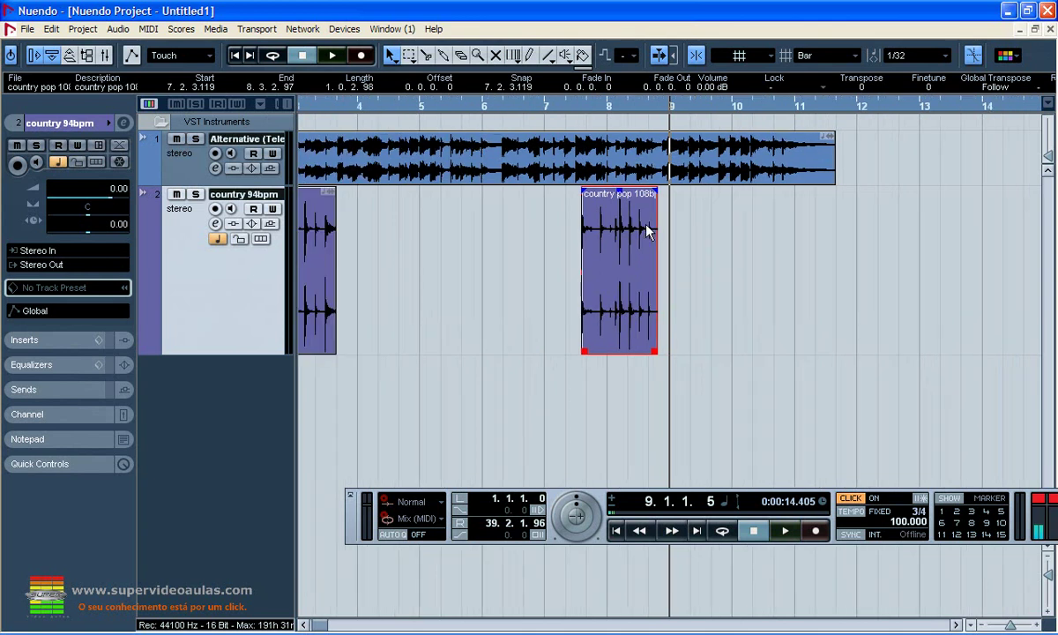
- Delete the country 94bpm clip and move the country pop 108bpm clip to the start of bar 1
click(375, 313)
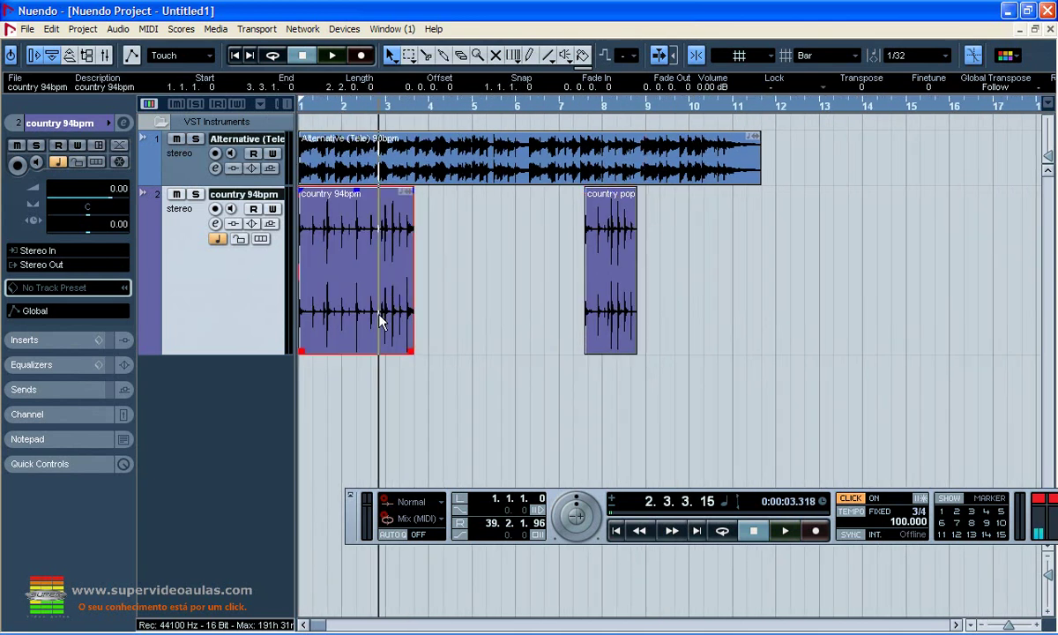
key(Delete)
drag(595, 255, 311, 256)
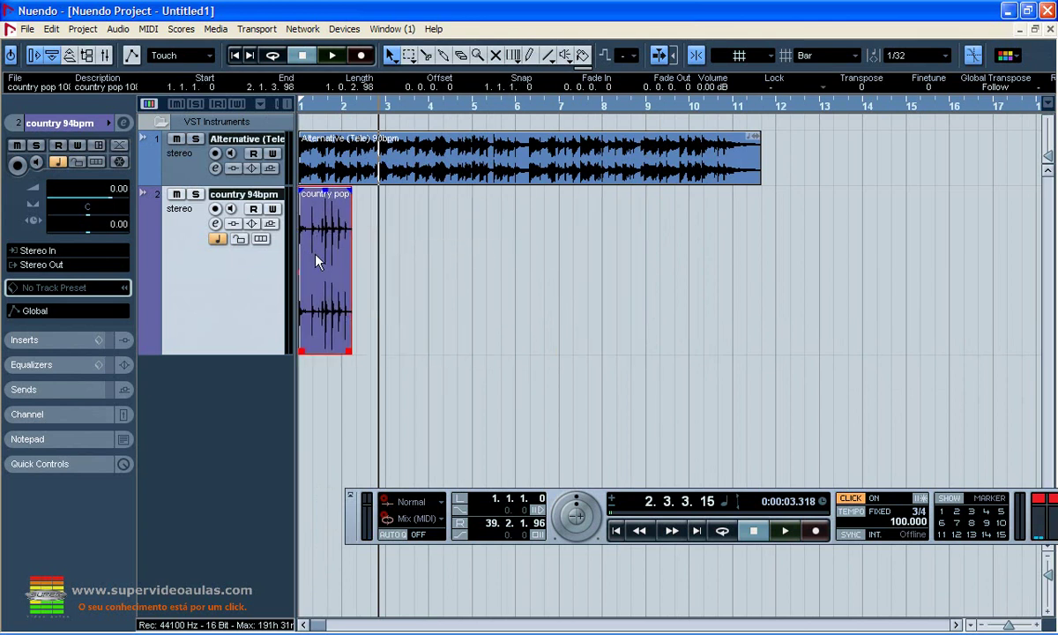
- Play the country pop 108bpm clip with the Alternative (Tele) 90bpm clip twice from the project start
key(Home)
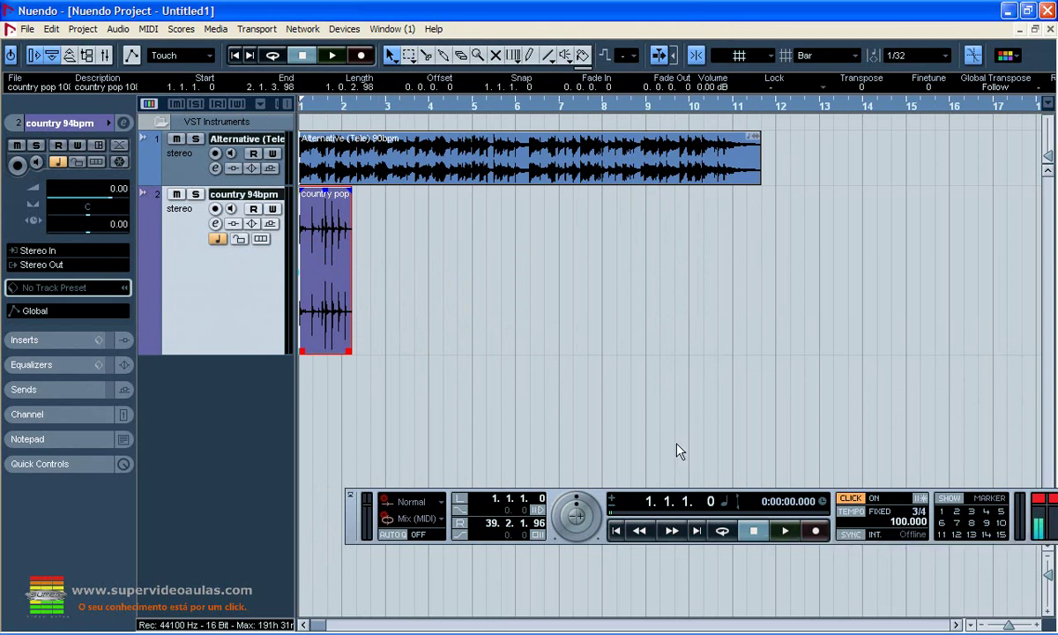
key(space)
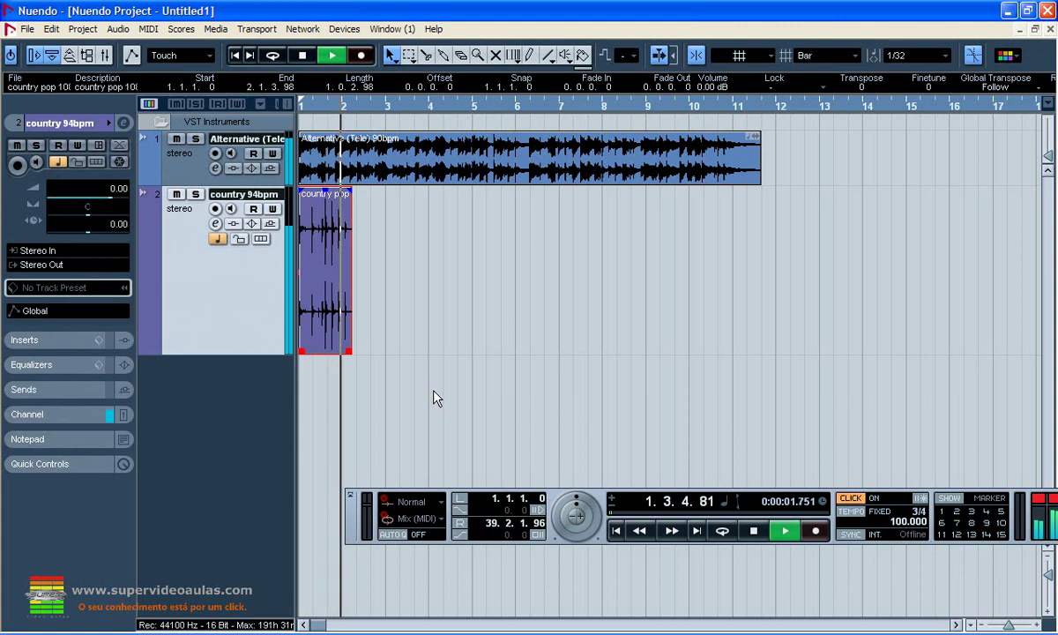
key(space)
key(KP_0)
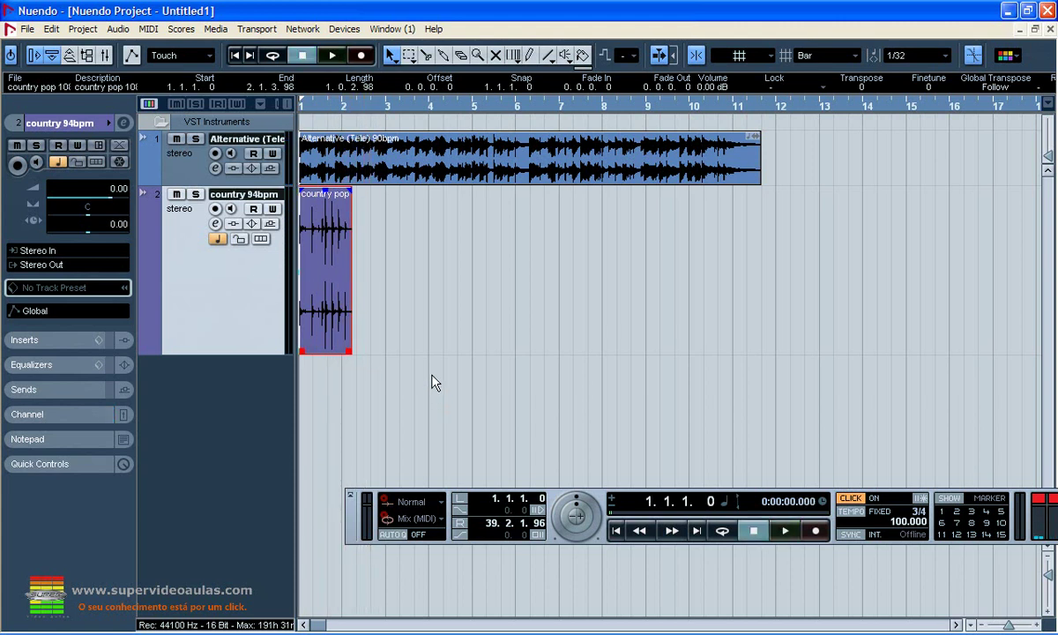
key(space)
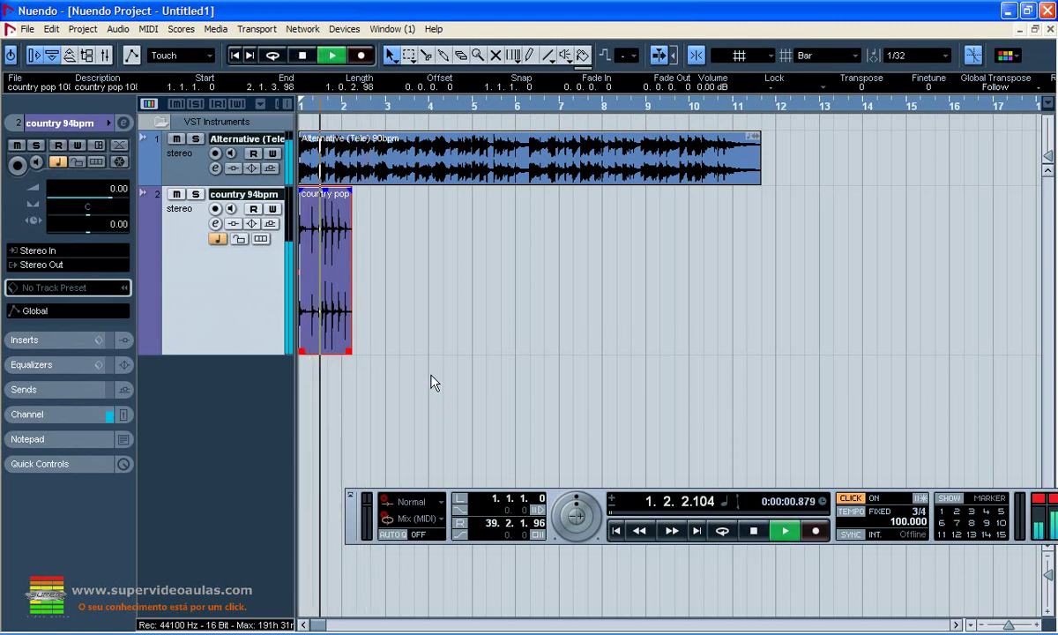
key(space)
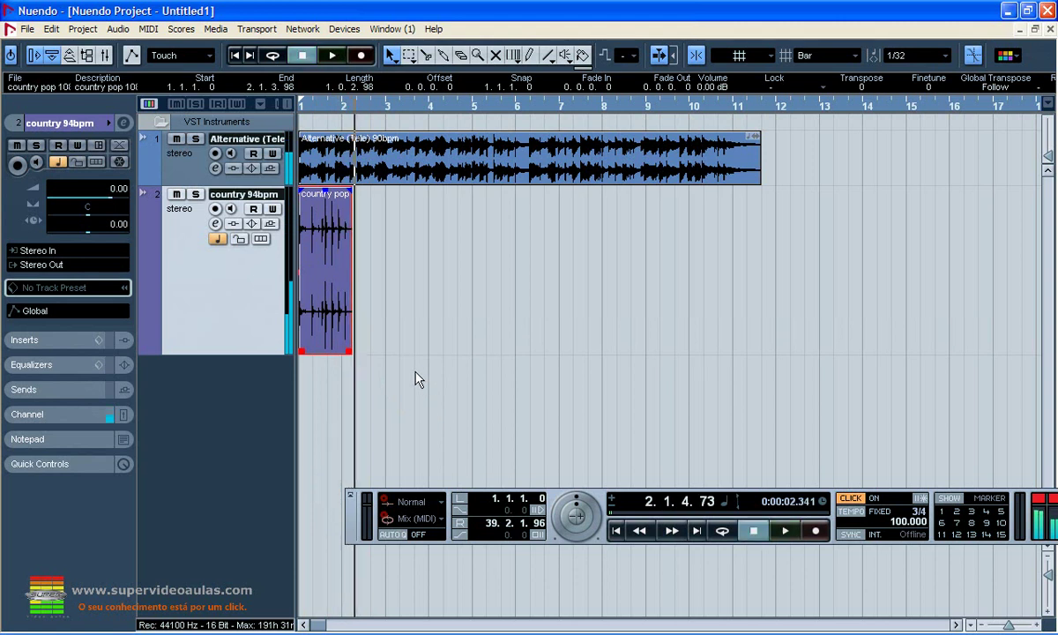
- Enable Straighten Up for the country pop 108bpm clip in the Sample Editor, and return to the project
double_click(333, 243)
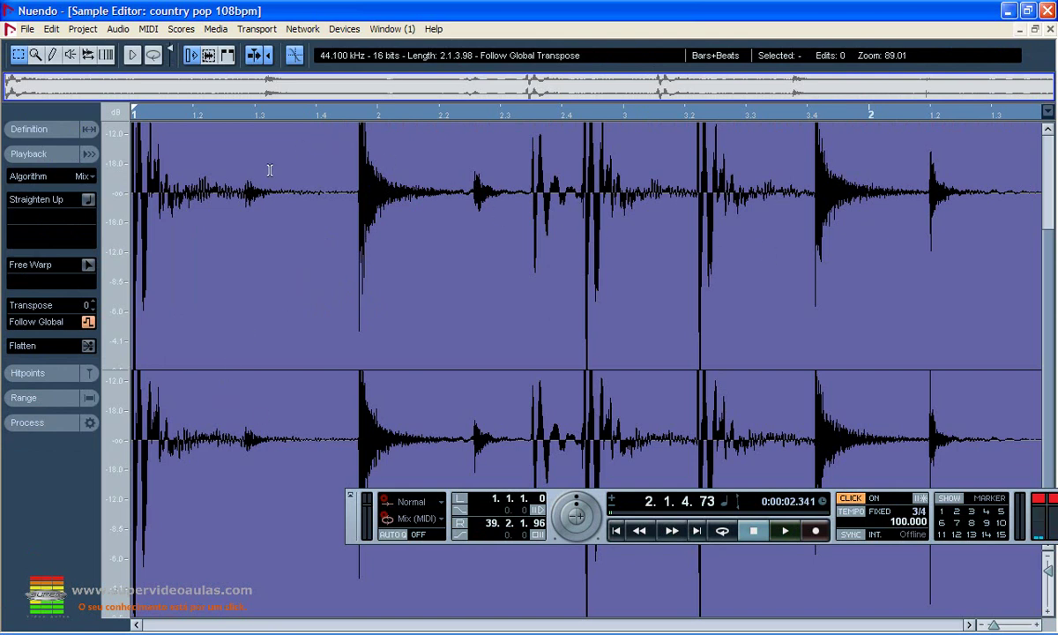
click(88, 200)
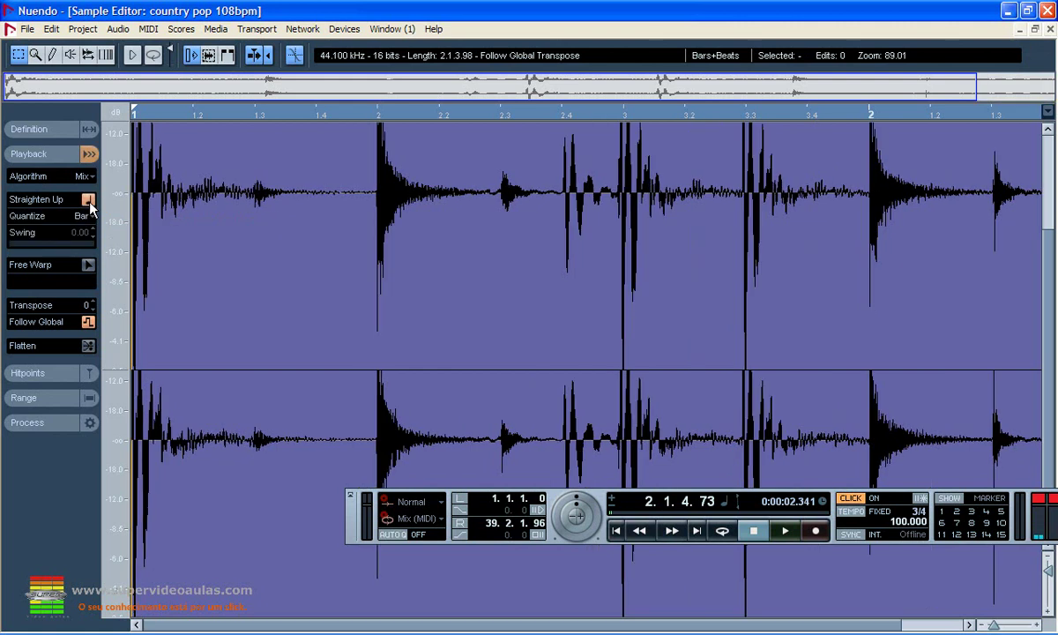
click(1049, 29)
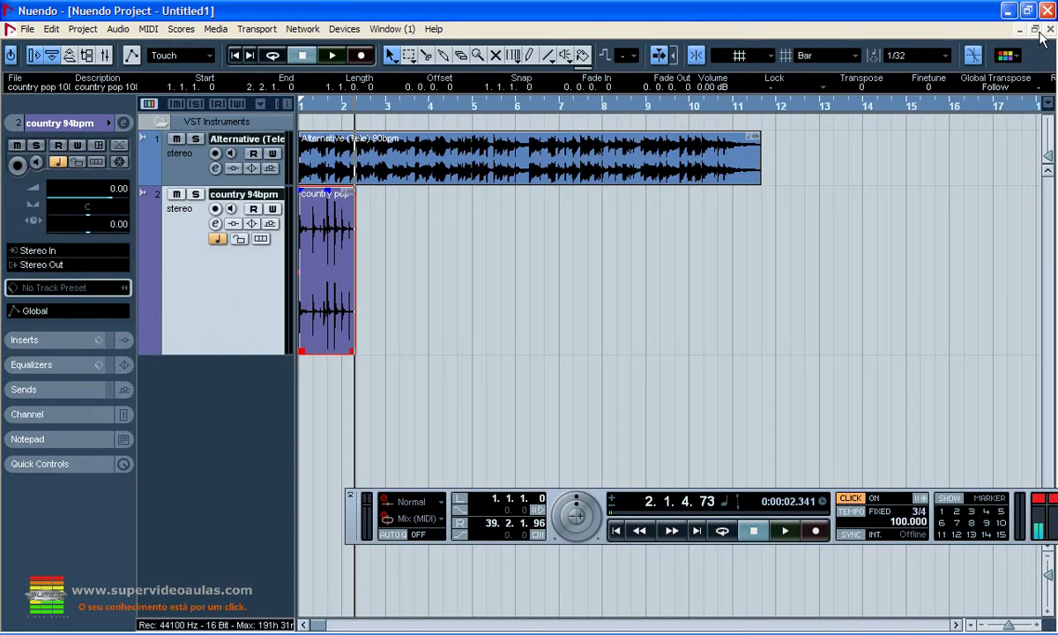
- Play the straightened country pop 108bpm loop against the Alternative (Tele) 90bpm clip from the project start
key(Home)
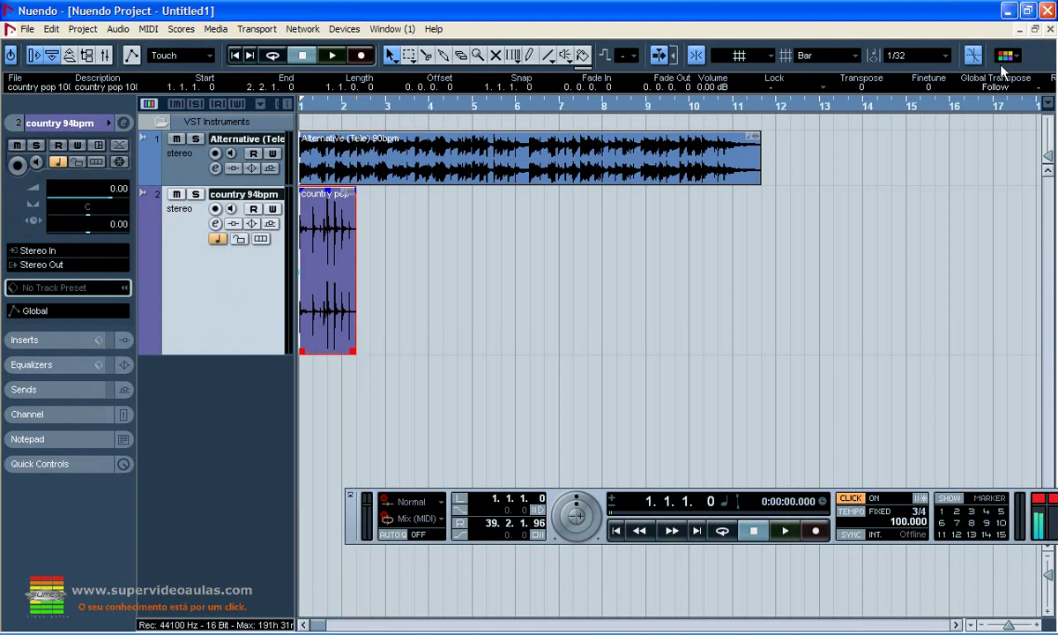
key(space)
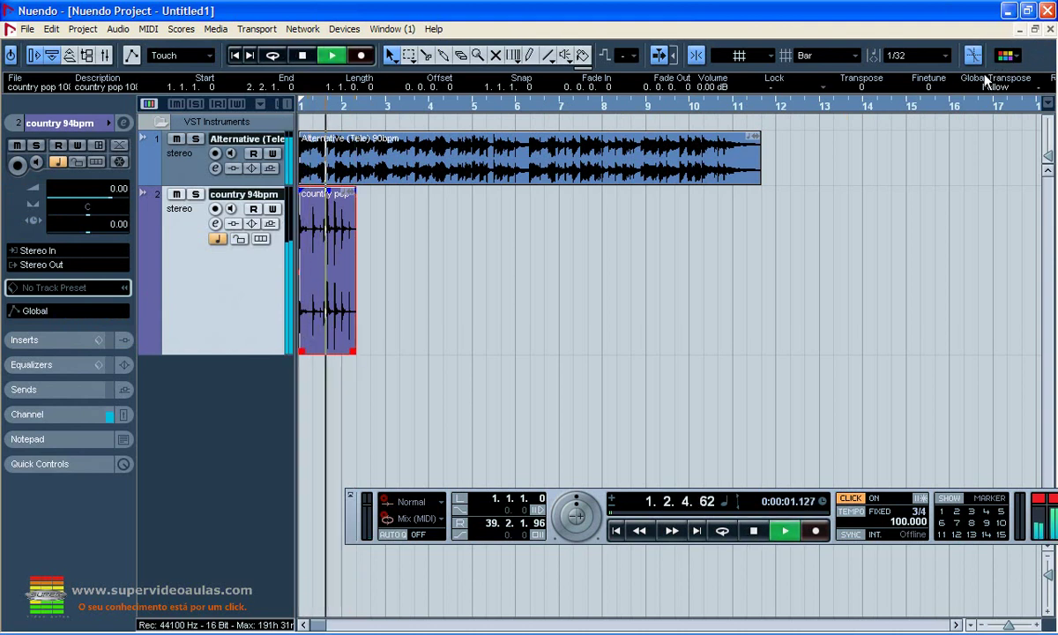
key(space)
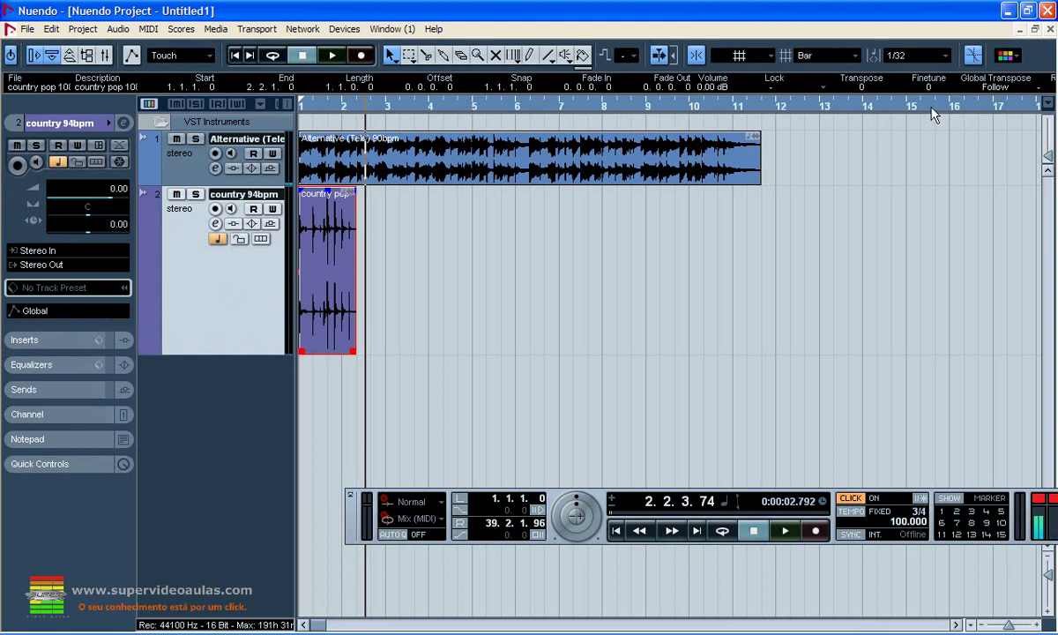
- Repeat the country pop 108bpm clip 10 times along its track
click(322, 264)
click(50, 31)
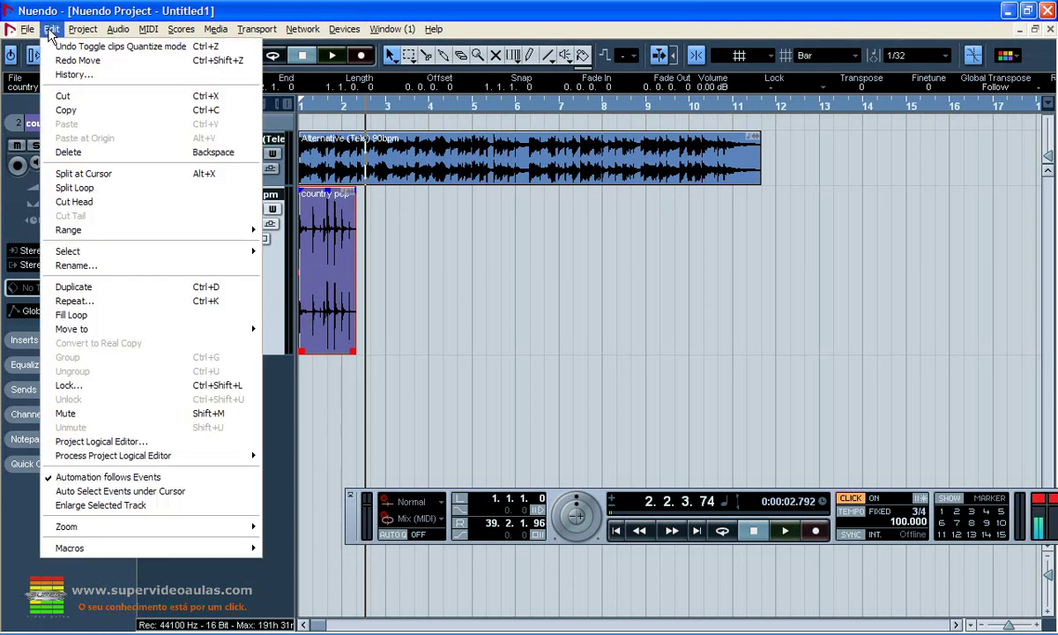
click(105, 303)
key(BackSpace)
text(10)
key(Tab)
click(525, 349)
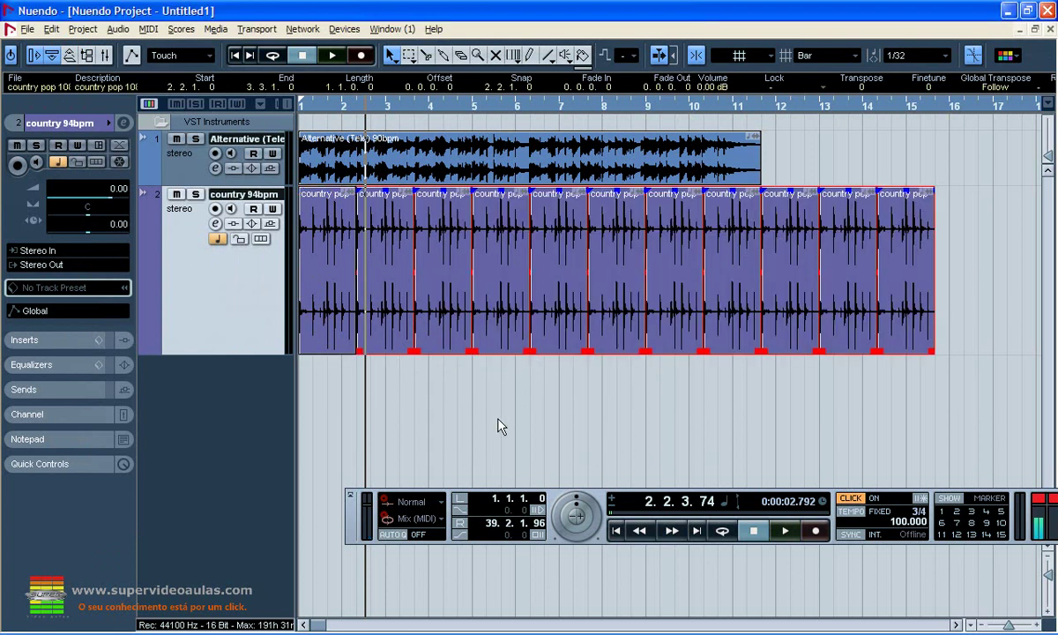
- Play the repeated country pop loops together with the Alternative (Tele) 90bpm clip from the project start
key(Home)
key(space)
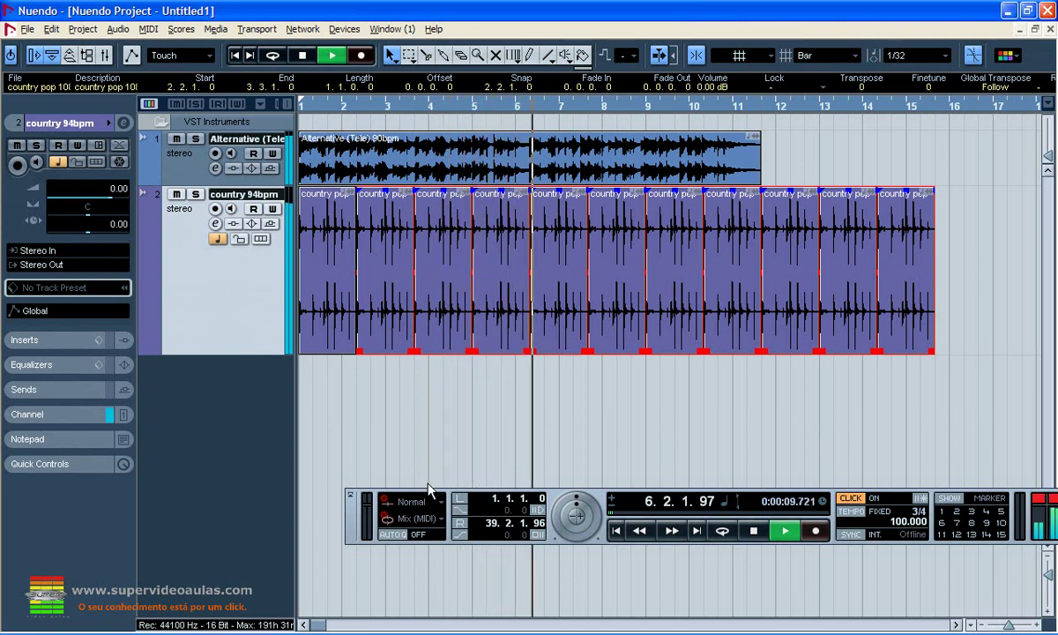
key(space)
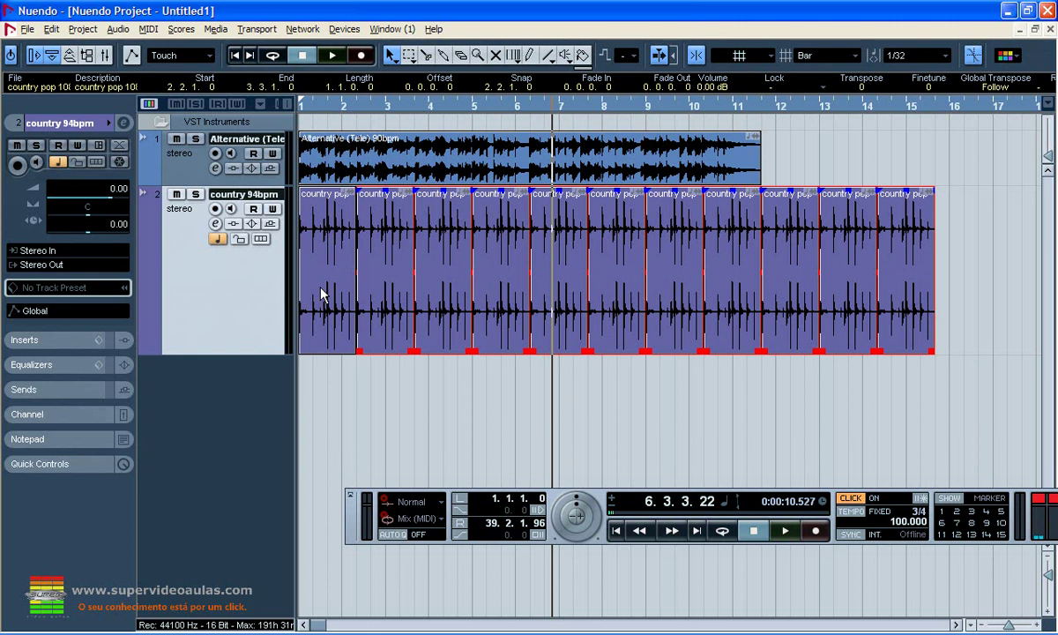
- Delete the repeated loop copies and turn off Straighten Up for the remaining country pop 108bpm clip
key(Delete)
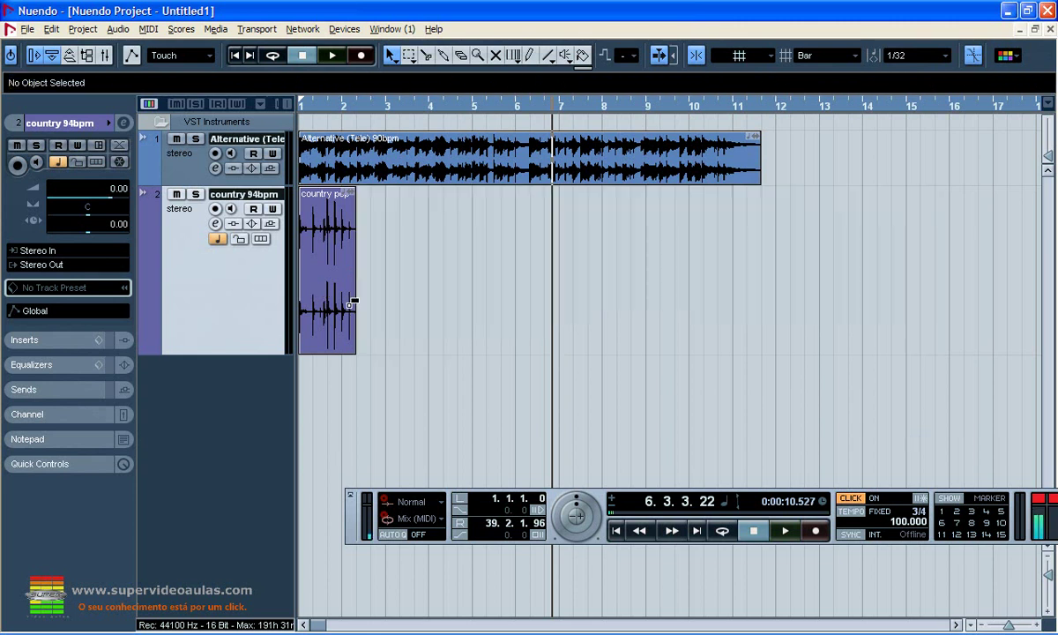
double_click(334, 260)
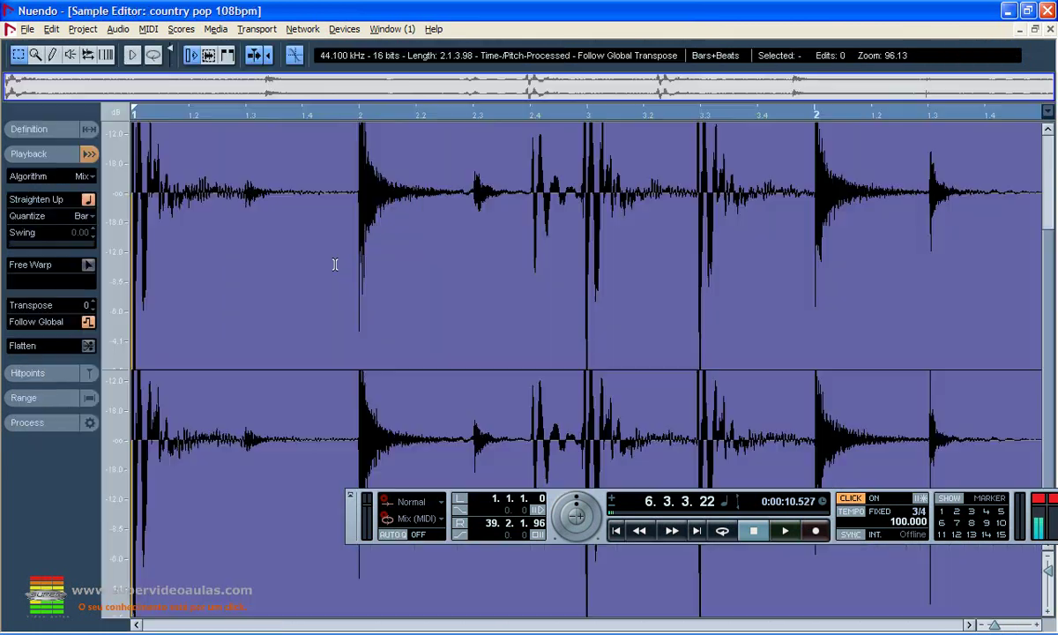
click(87, 199)
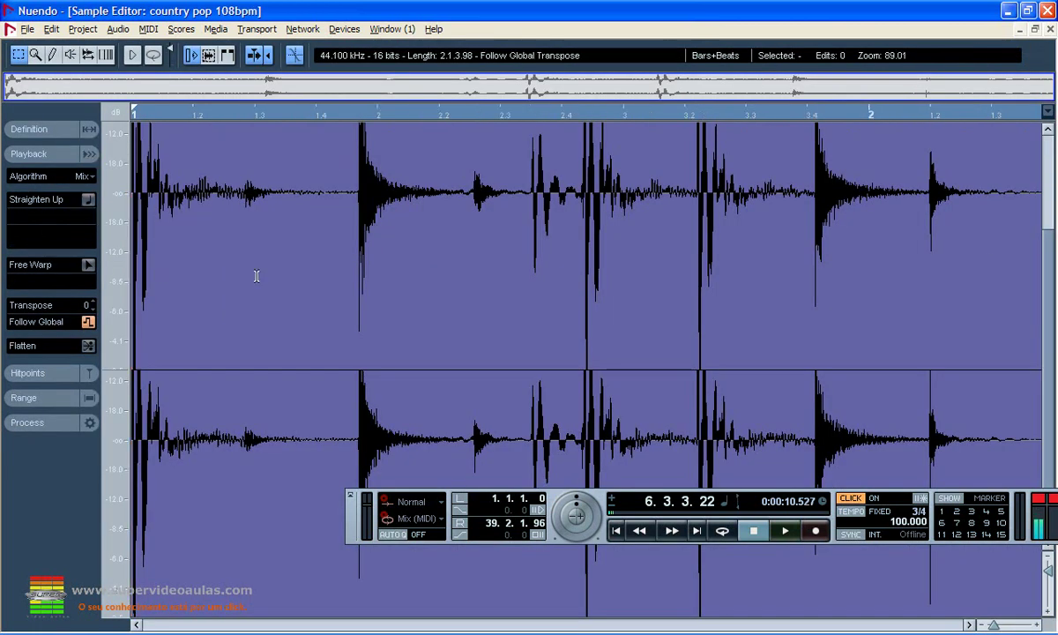
click(1048, 29)
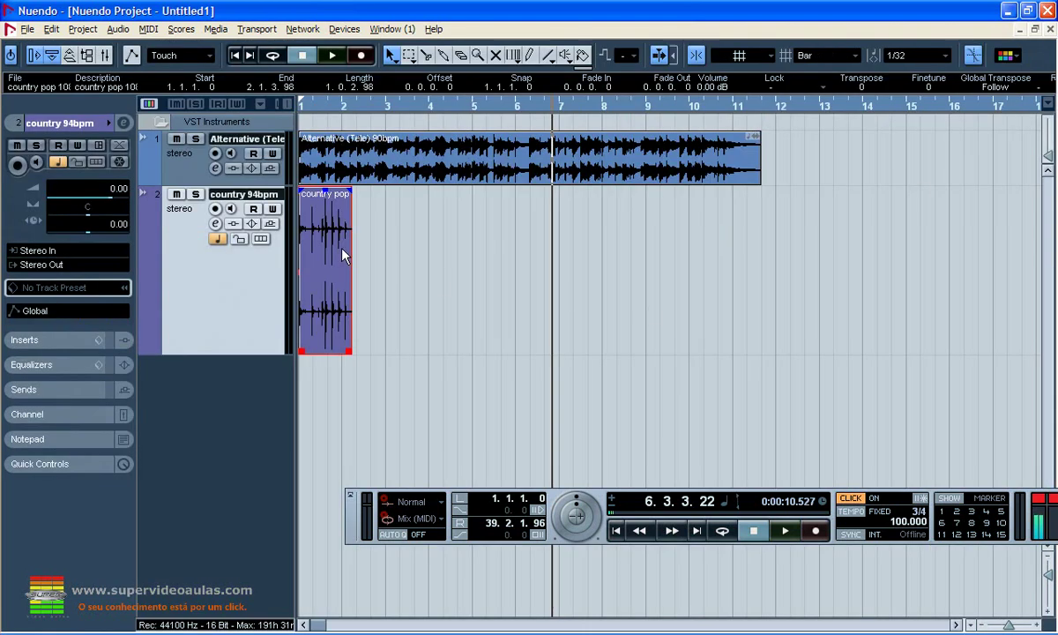